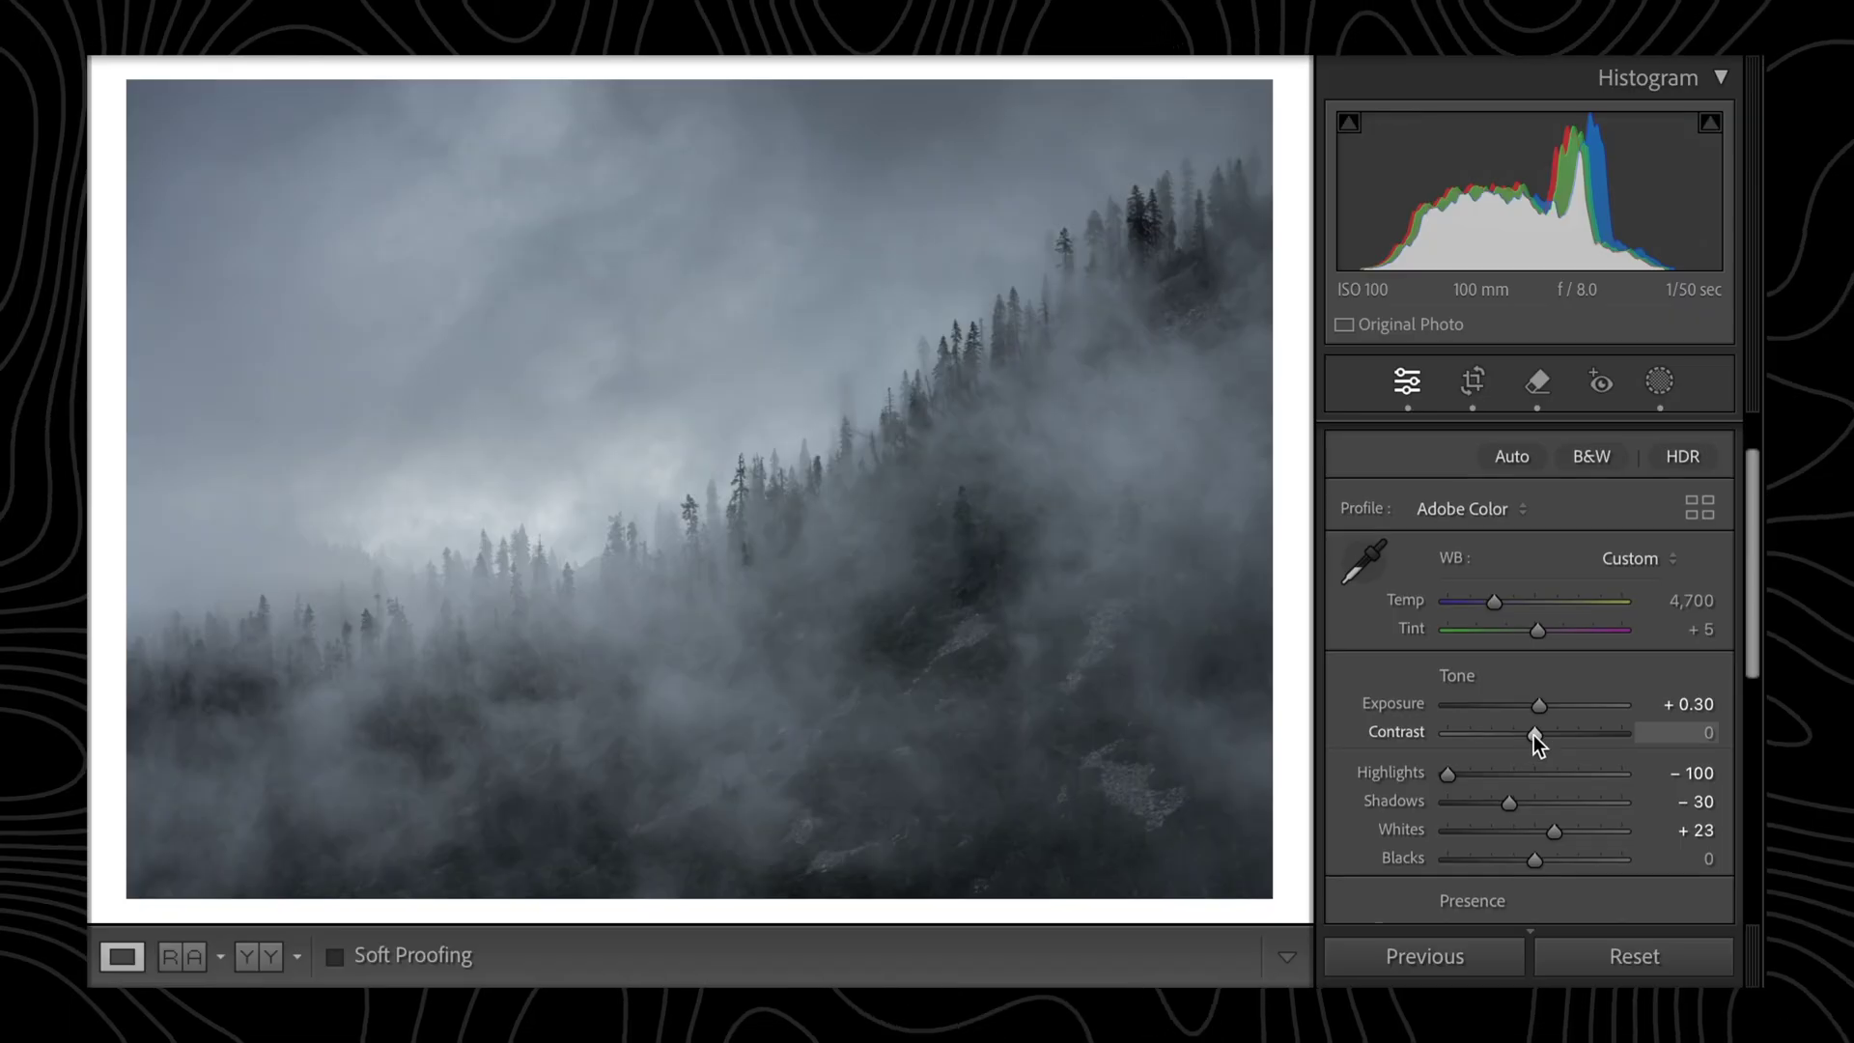
- Expand the Tone Curve panel for the misty forest photo in Develop
left_click_drag(1534, 734, 1584, 738)
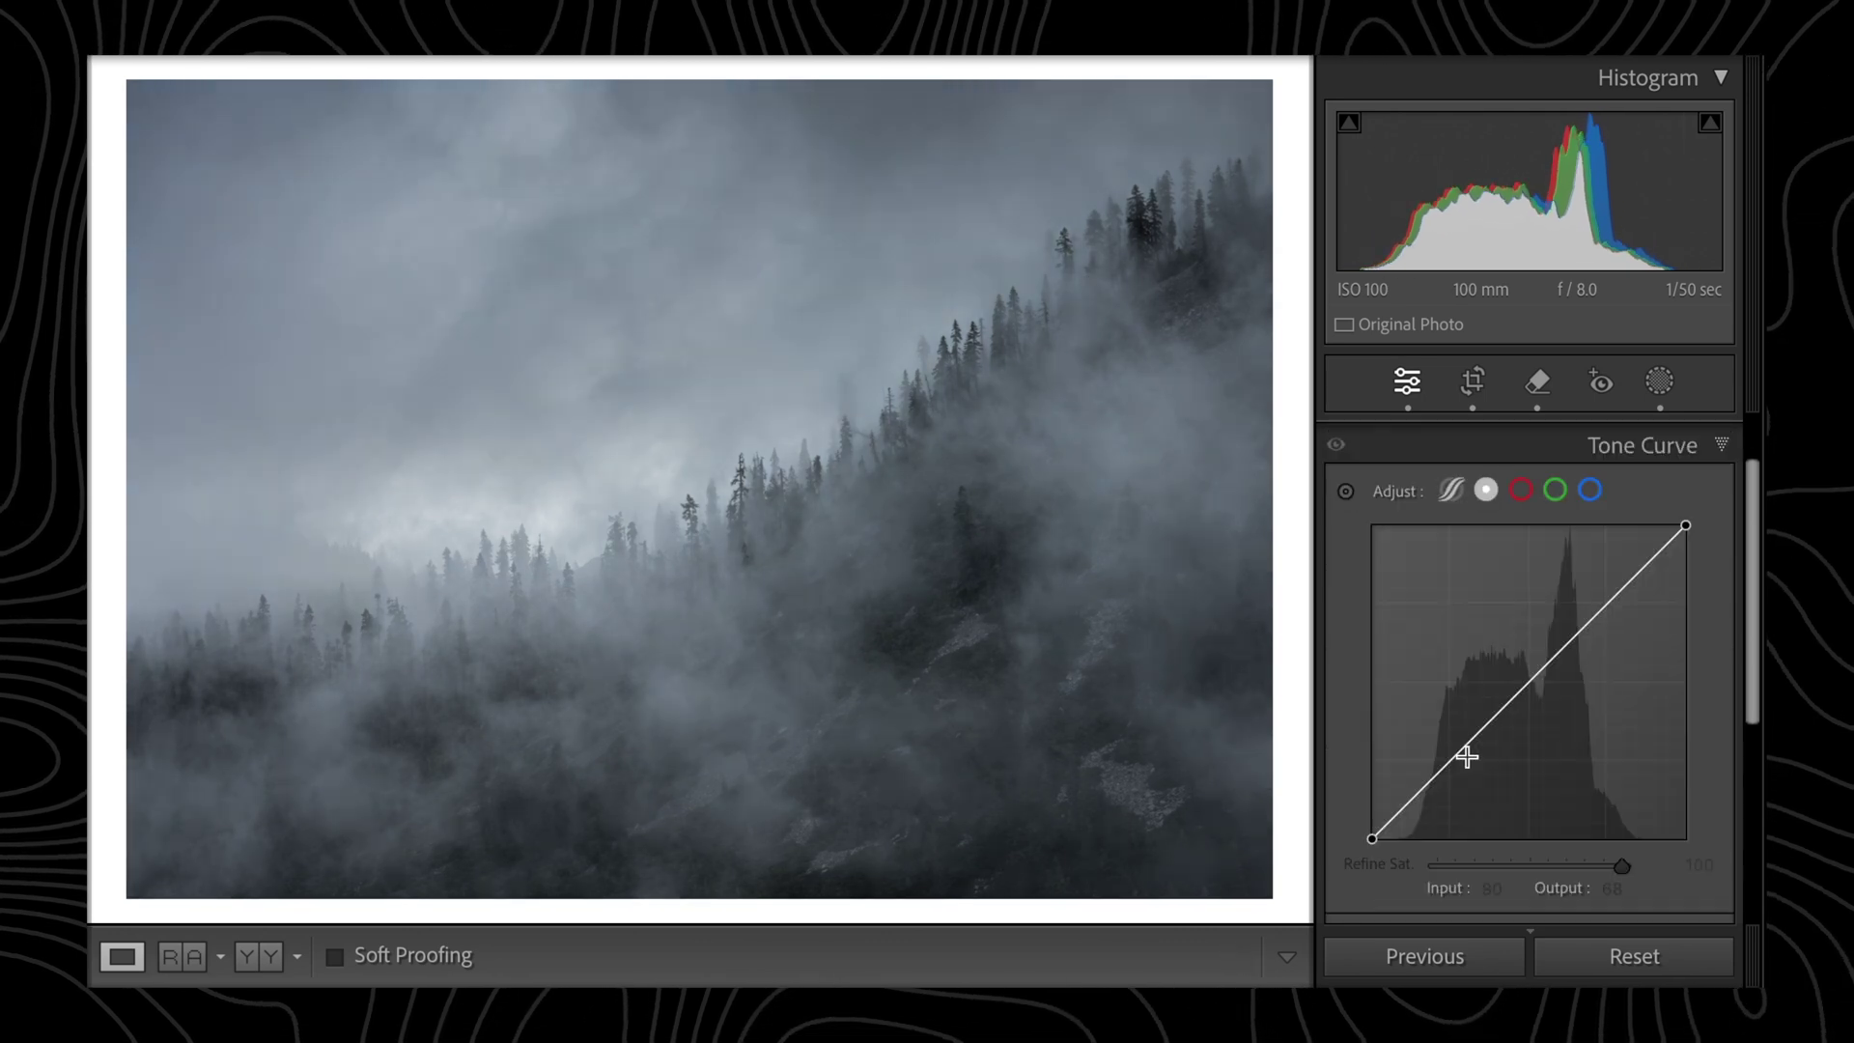
- Lower a shadow curve point near 72/64 and raise a midtone point, then preview the green and blue channel curves
left_click_drag(1457, 753, 1461, 763)
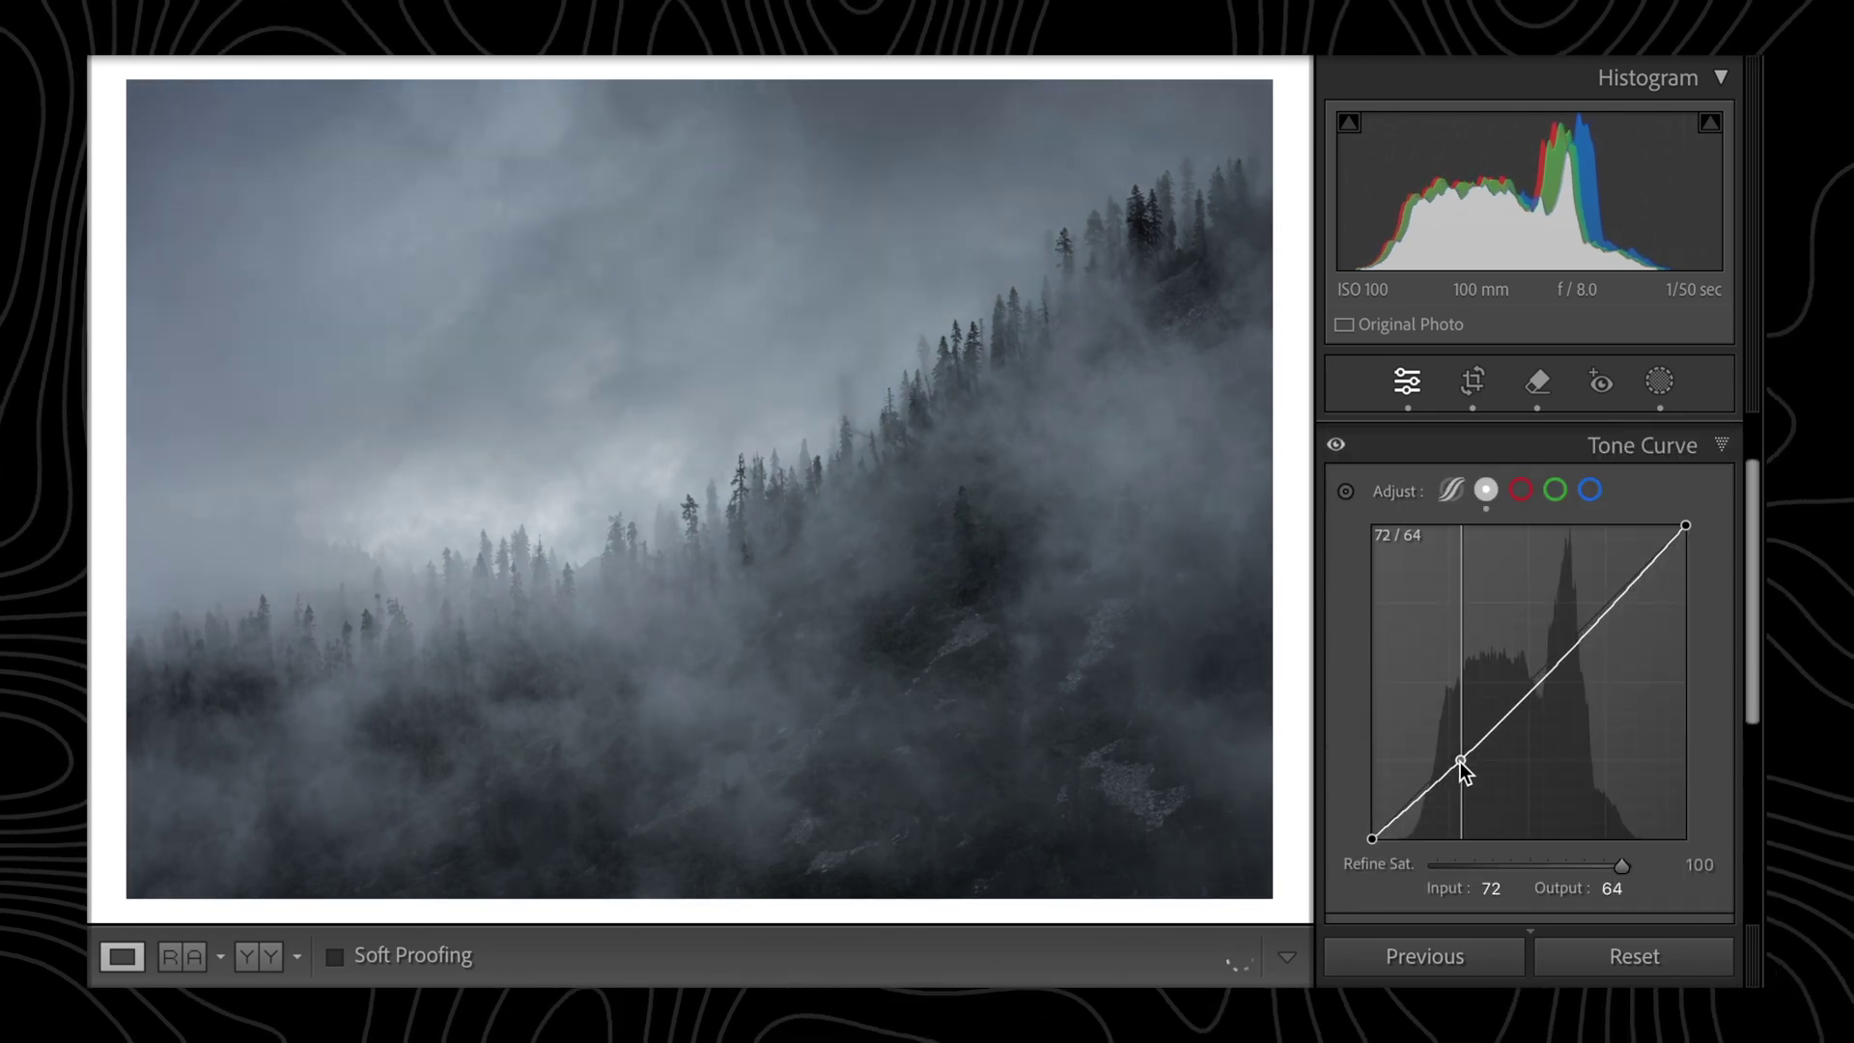
left_click_drag(1526, 680, 1531, 676)
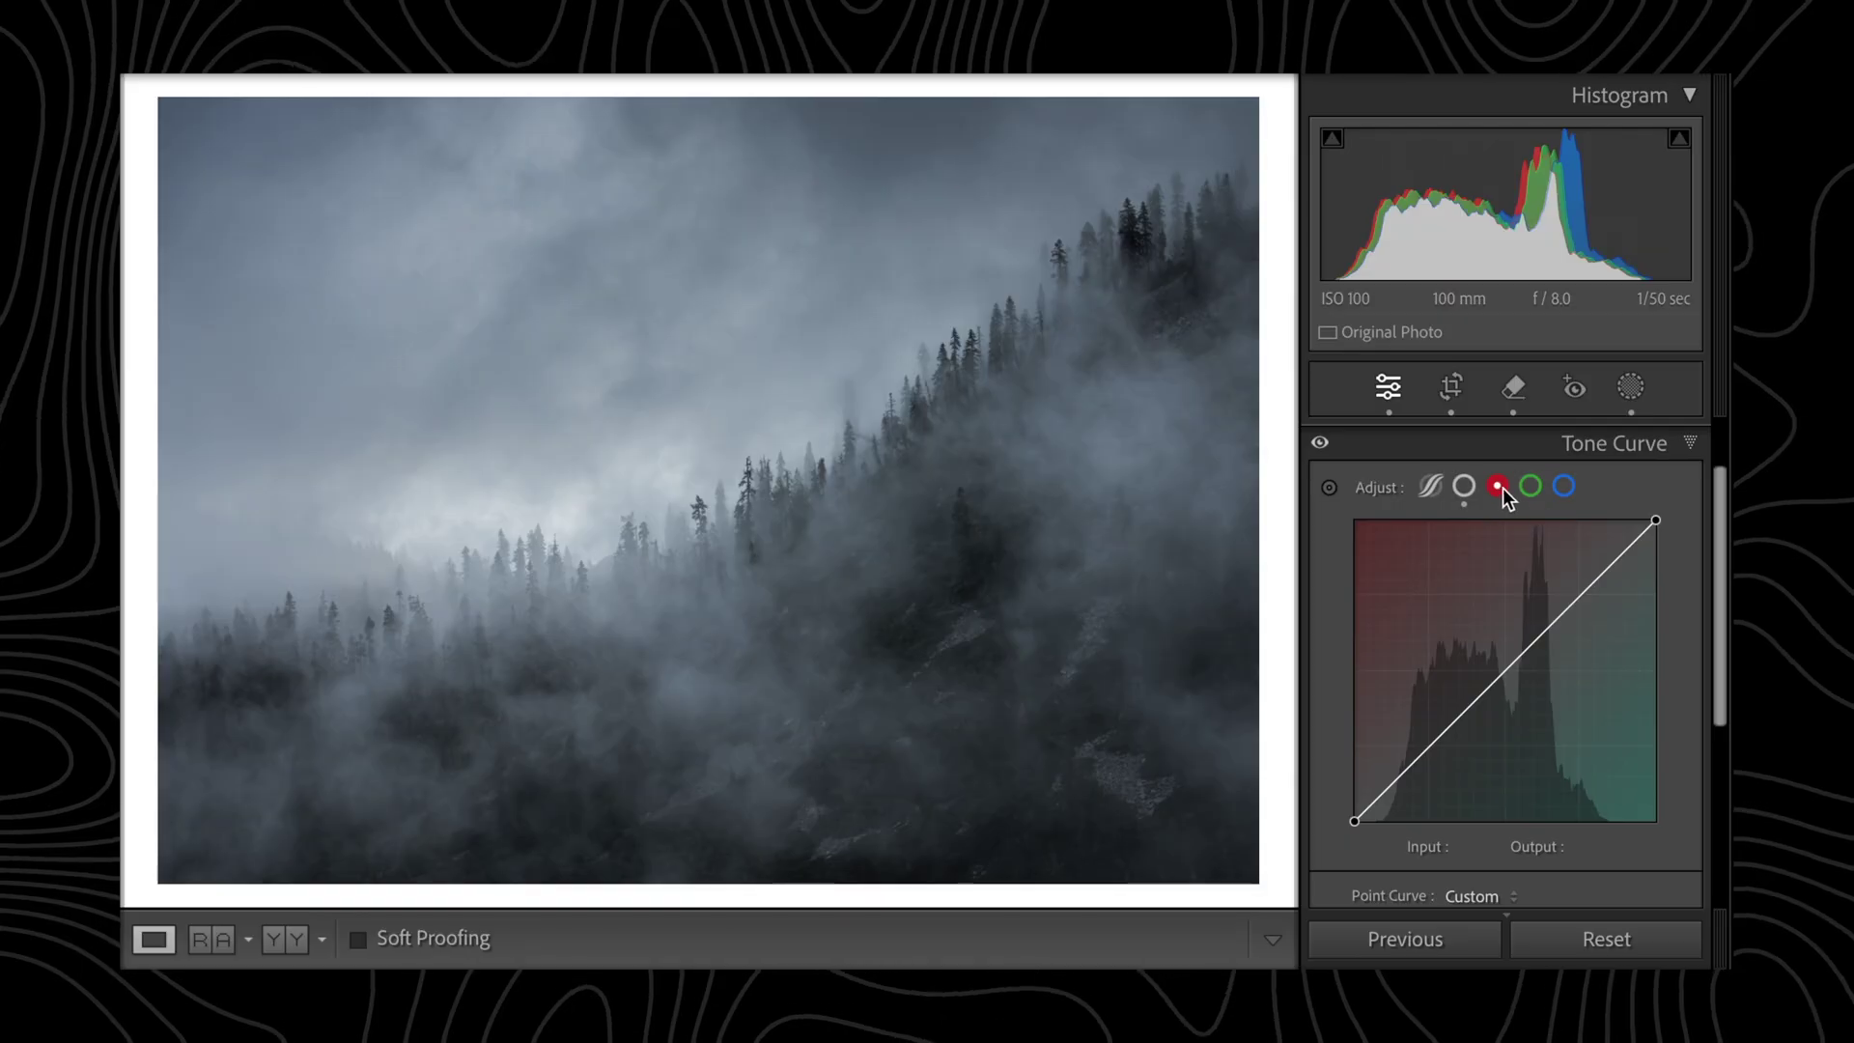
left_click(1530, 487)
left_click(1565, 487)
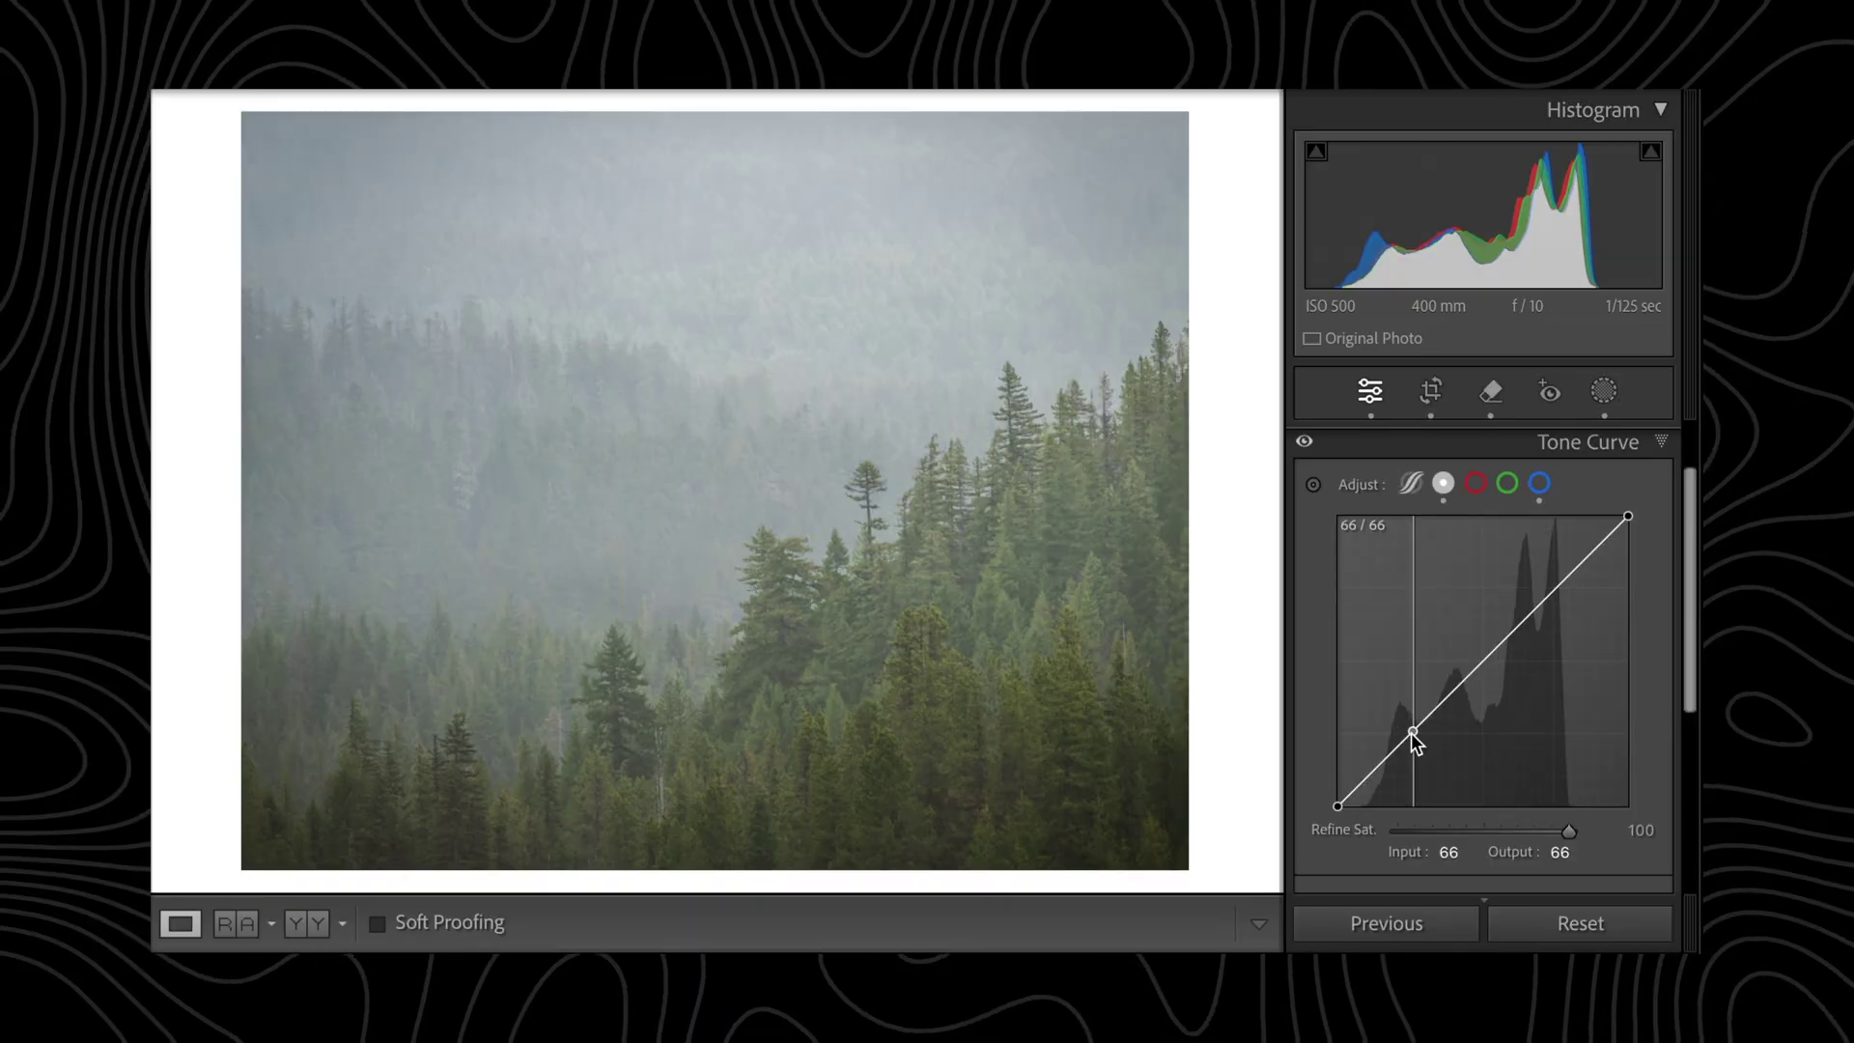
- Lift the foggy pine curve's lower point to about 53/73 and flatten the upper point for a faded look
left_click_drag(1411, 733, 1412, 744)
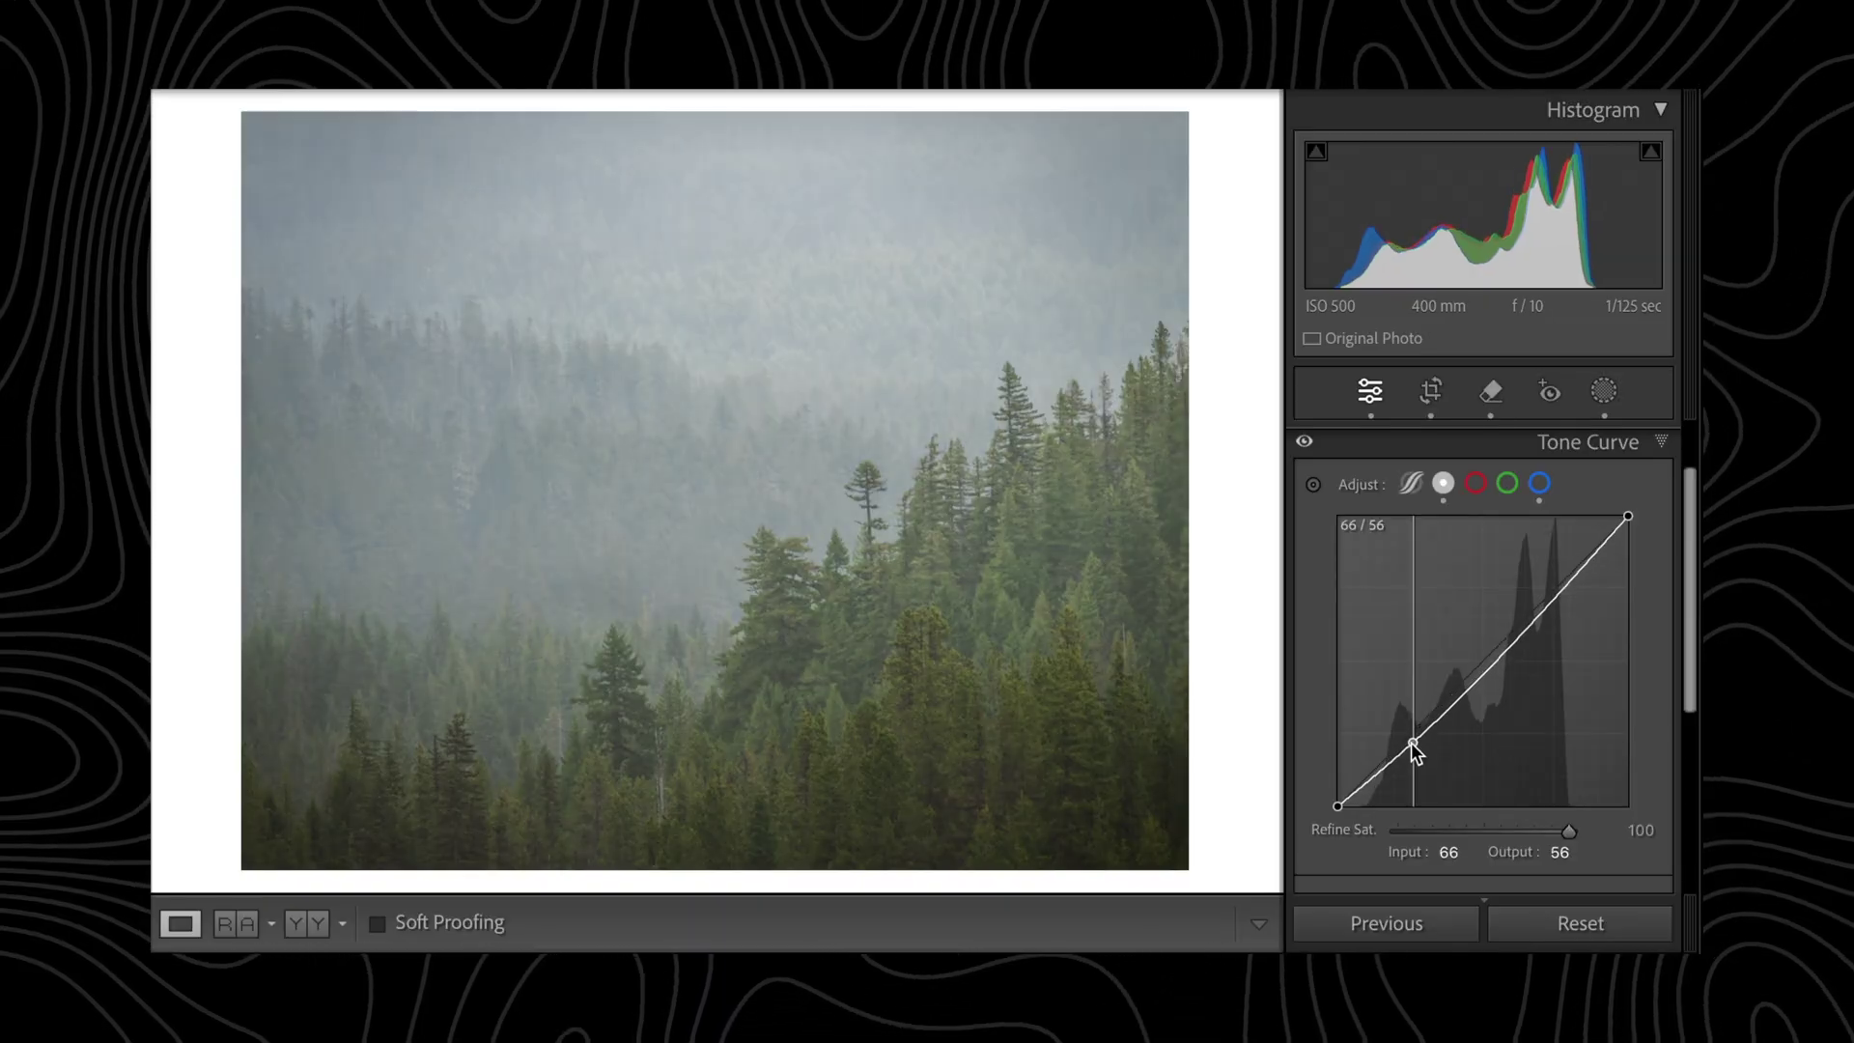
mouse_move(1543, 603)
left_mouse_down()
mouse_move(1545, 582)
mouse_move(1552, 605)
left_mouse_up()
left_click_drag(1412, 743, 1397, 725)
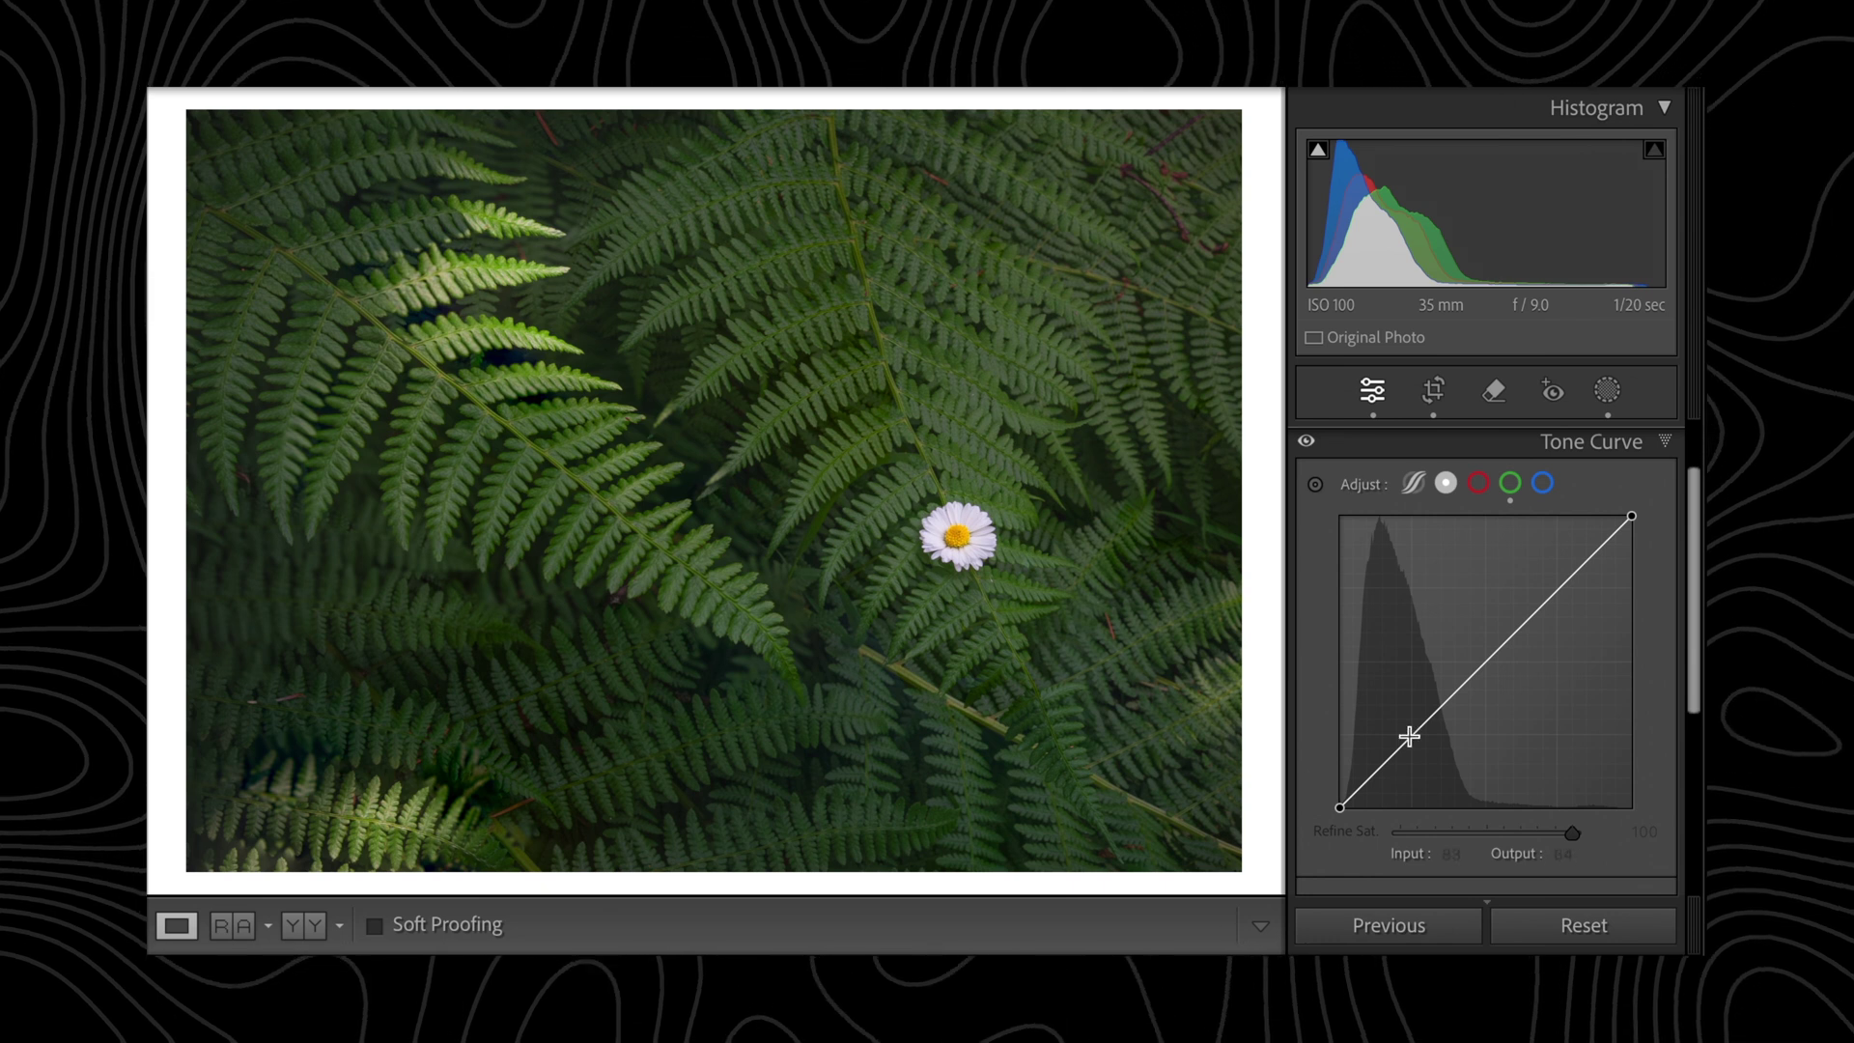
- Build an S-shaped luminance curve on the fern photo, then toggle it off to compare
left_click_drag(1415, 736, 1400, 760)
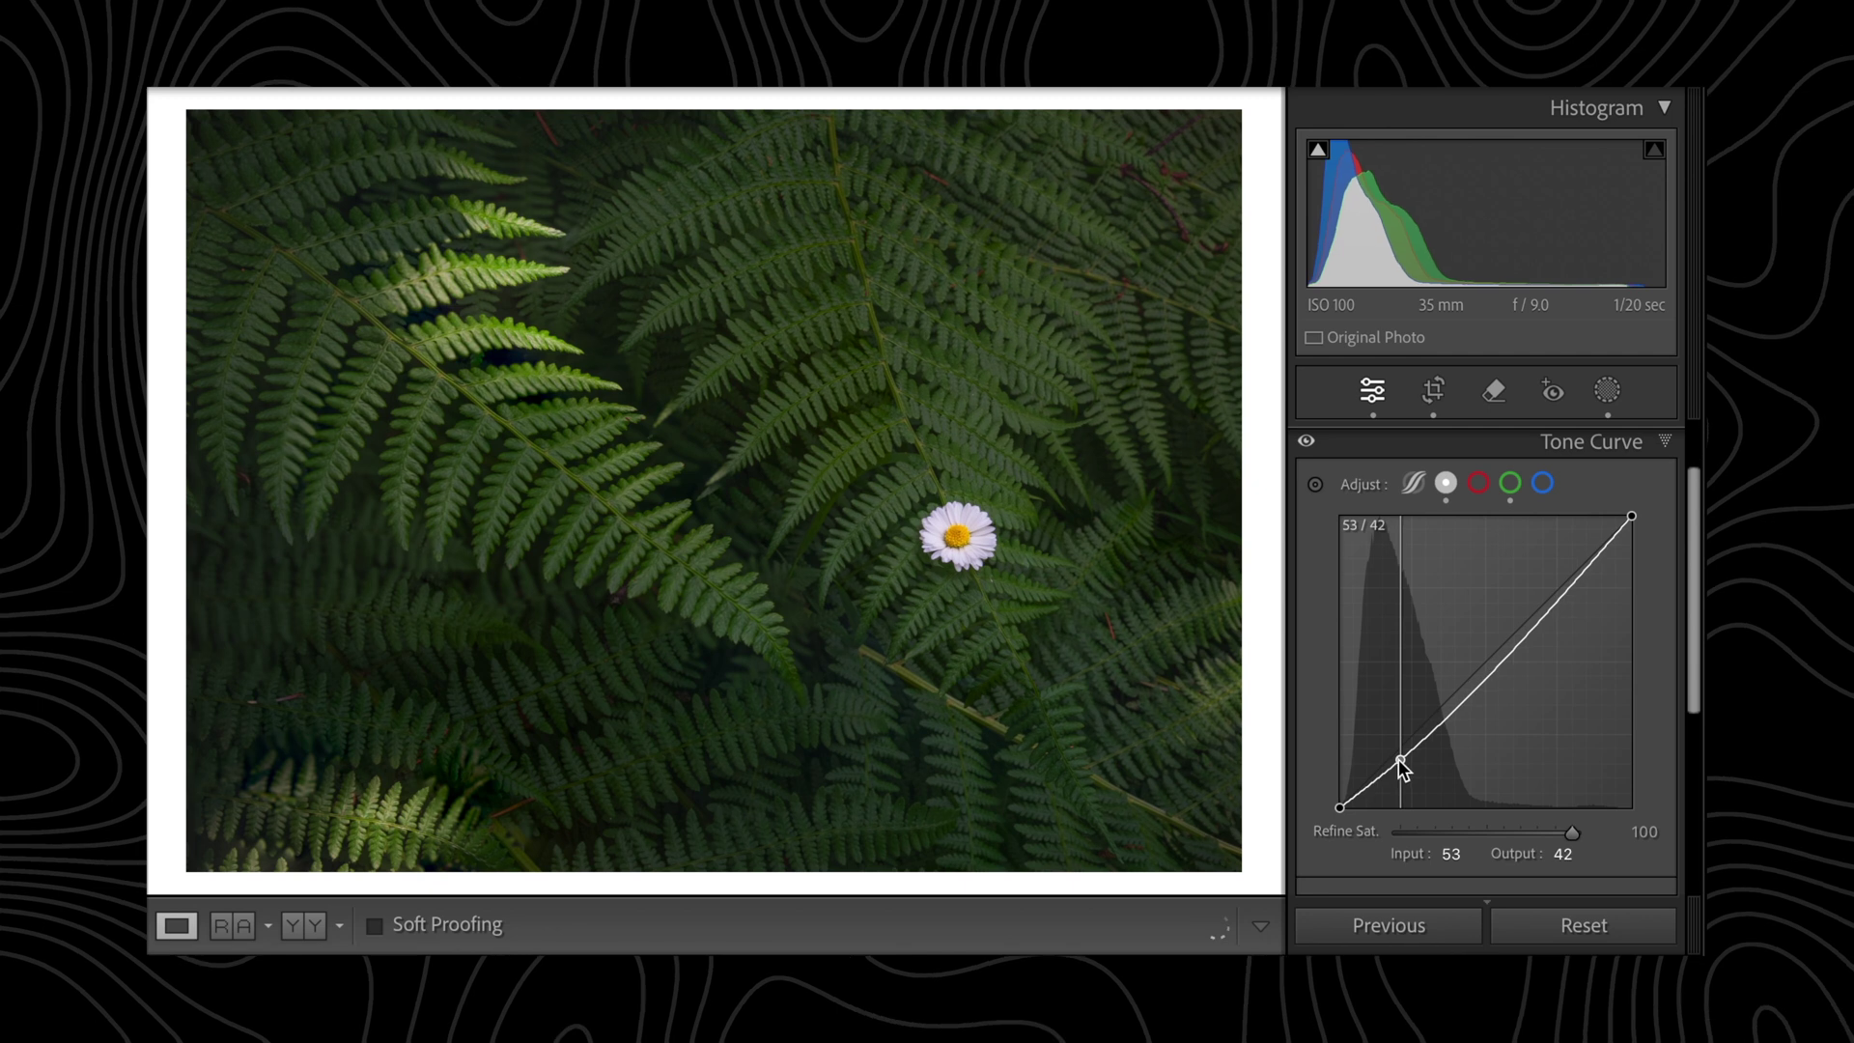
left_click_drag(1549, 618, 1533, 615)
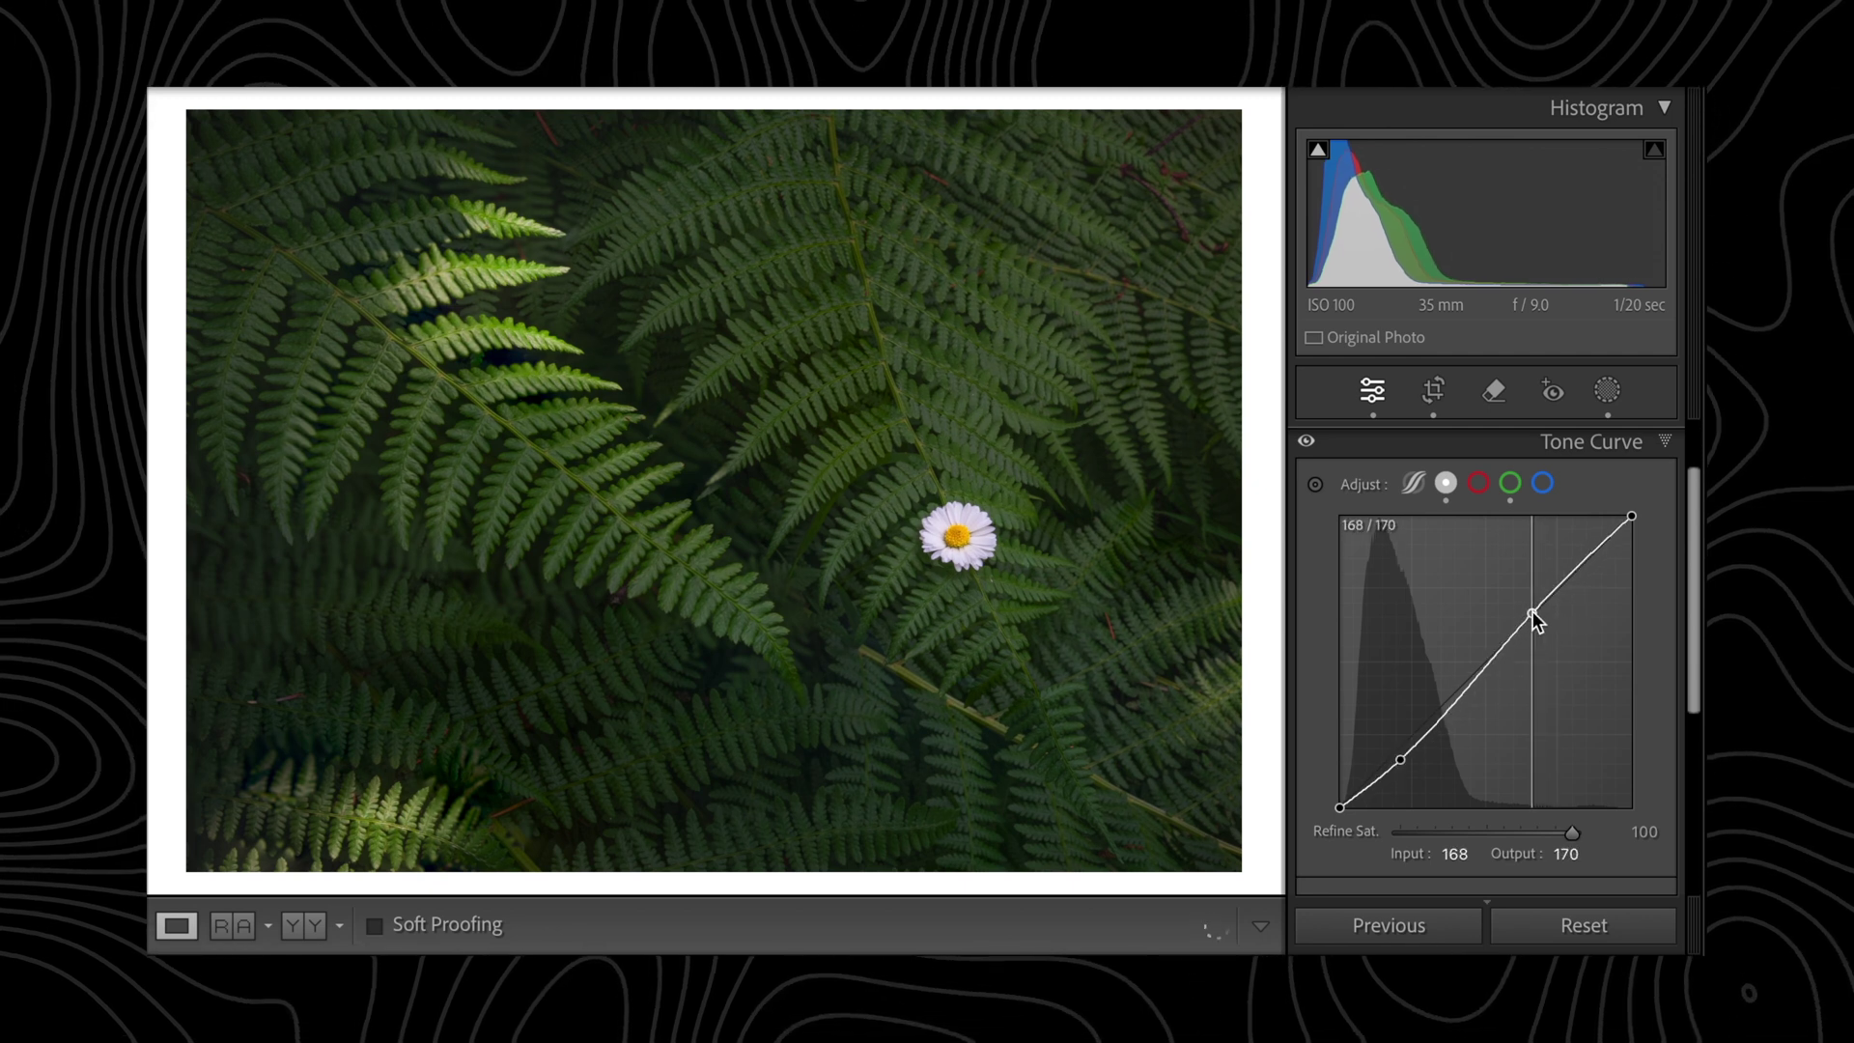
left_click(1447, 710)
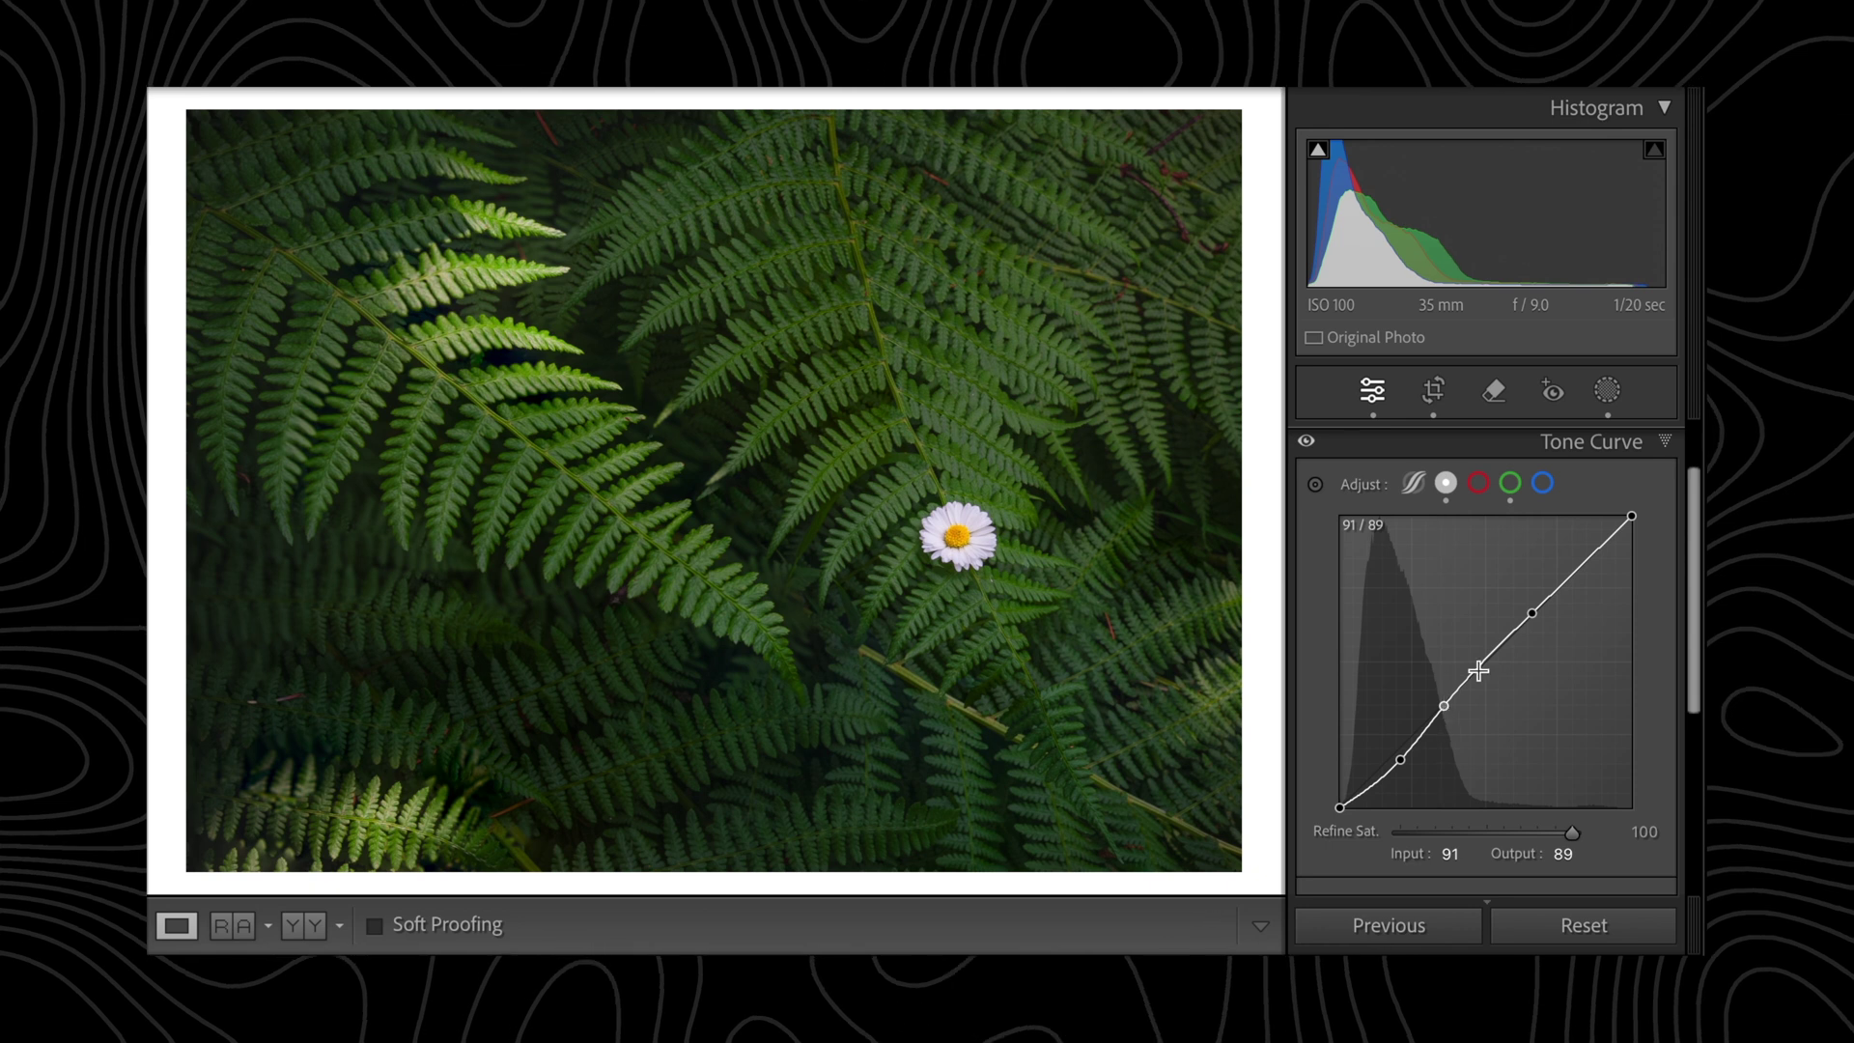
left_click(1531, 616)
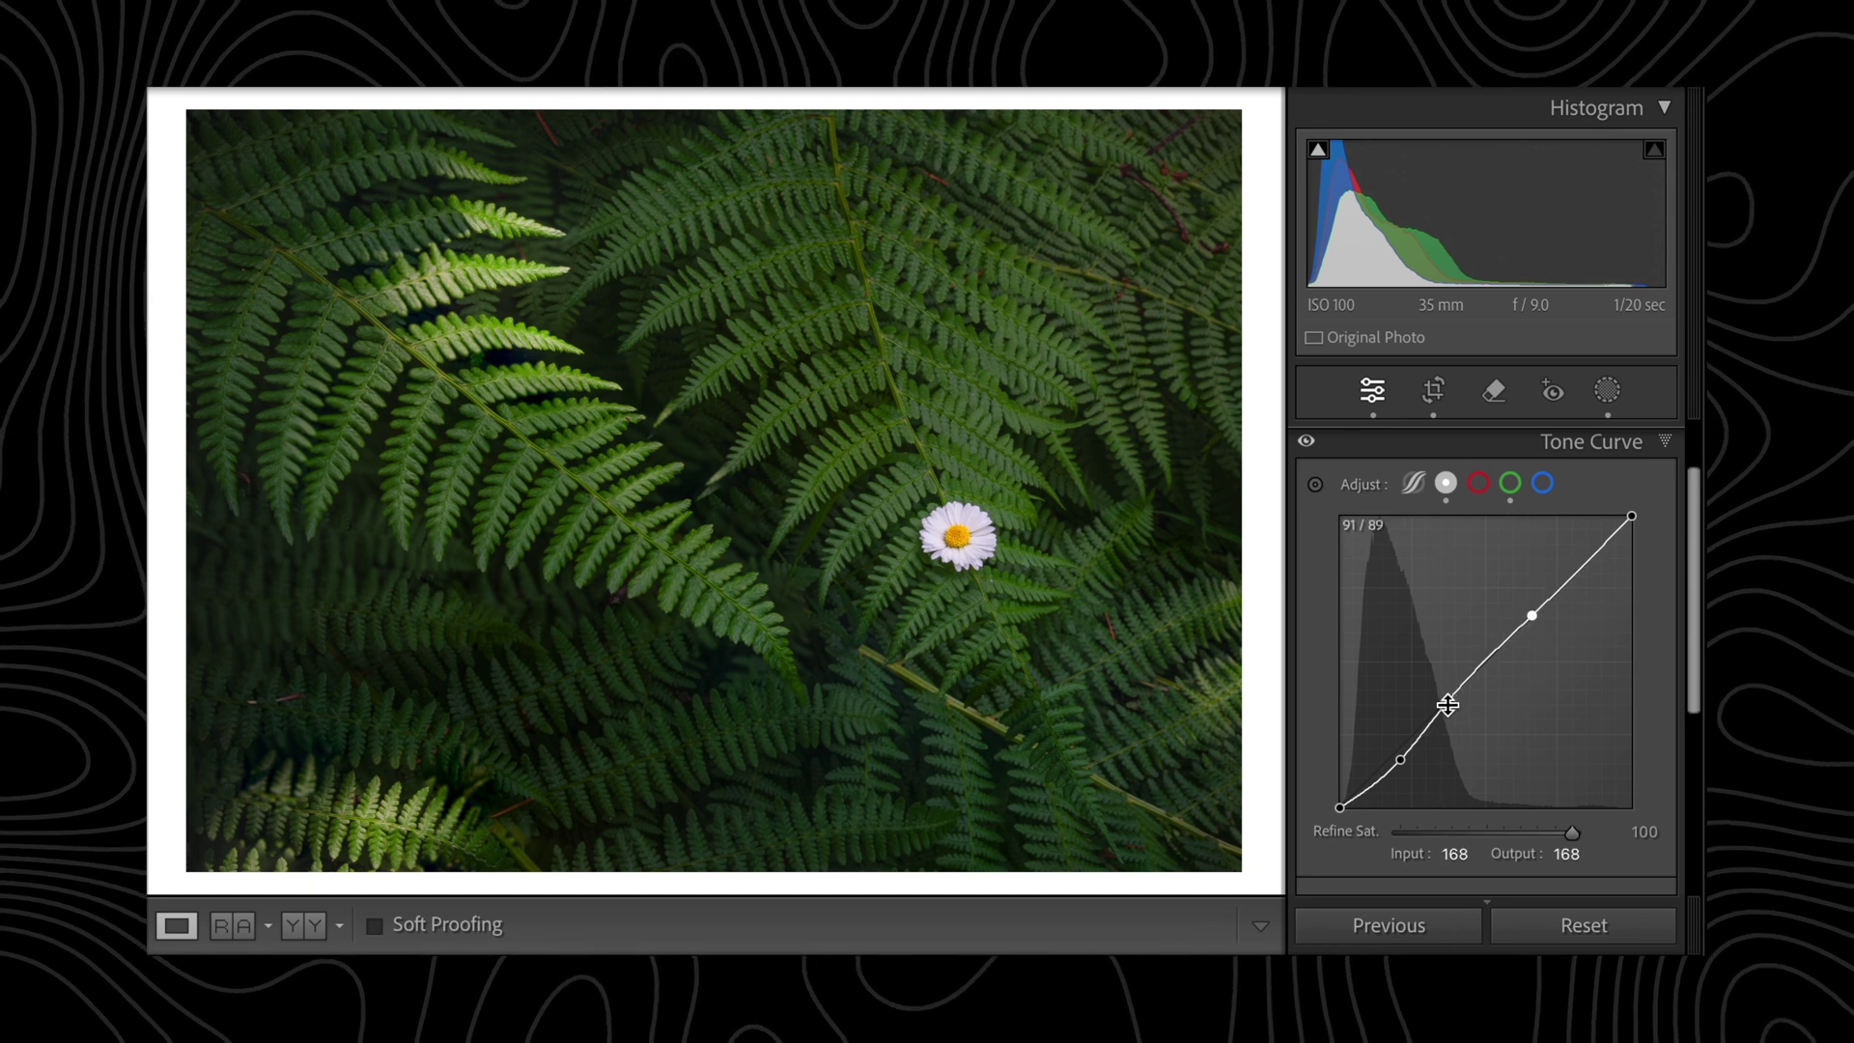
left_click_drag(1402, 762, 1479, 652)
left_click_drag(1411, 741, 1409, 746)
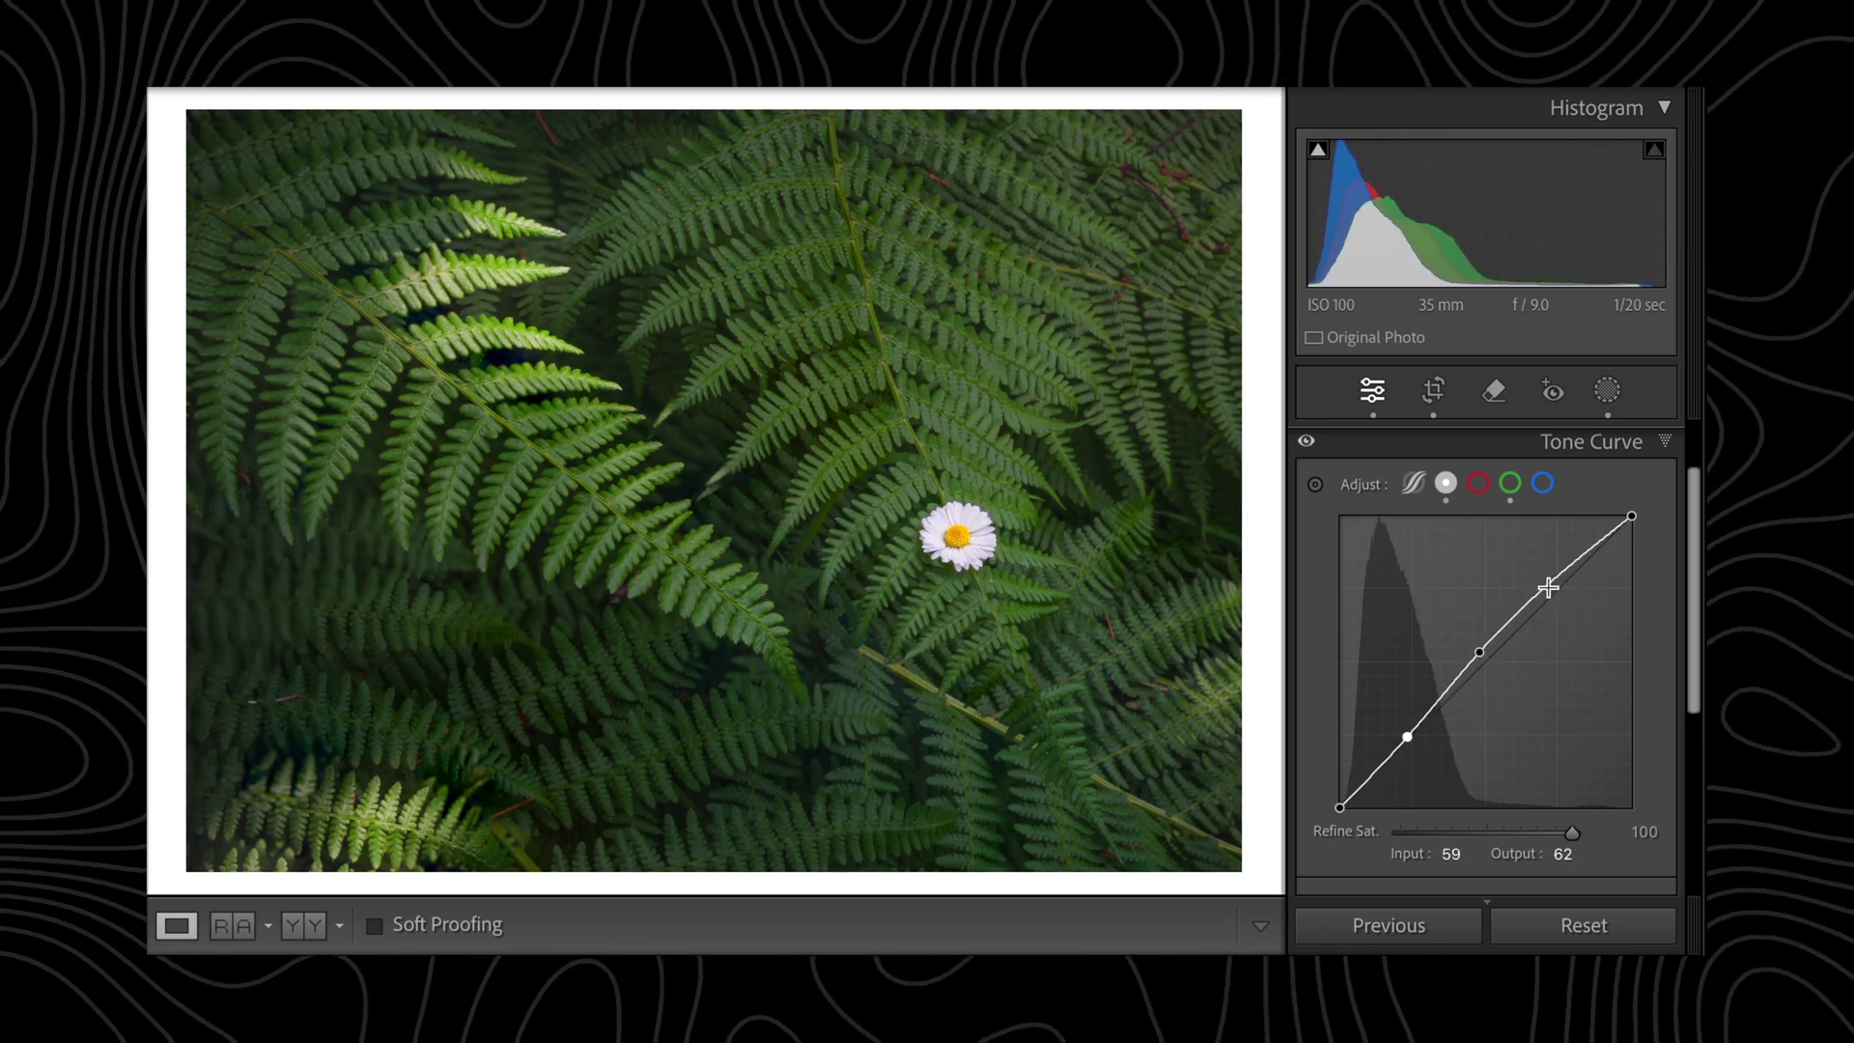
left_click_drag(1543, 589, 1543, 604)
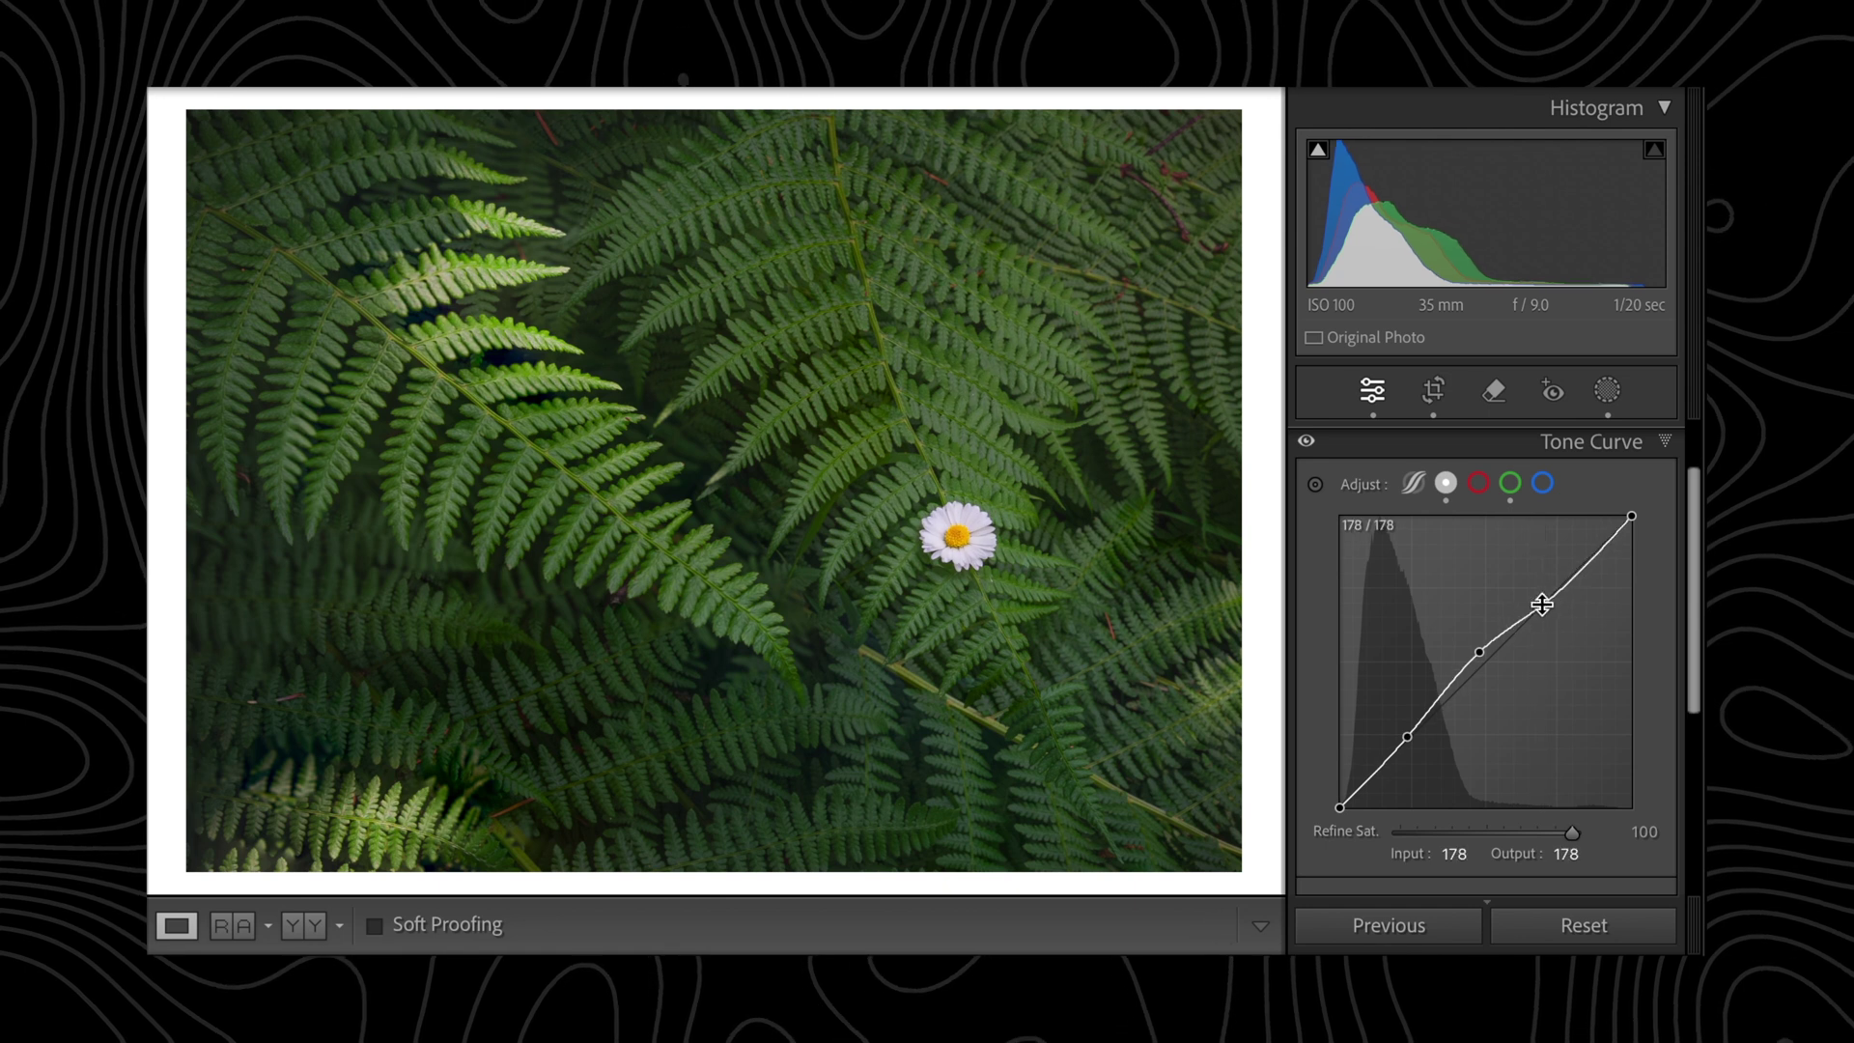
left_click(1309, 445)
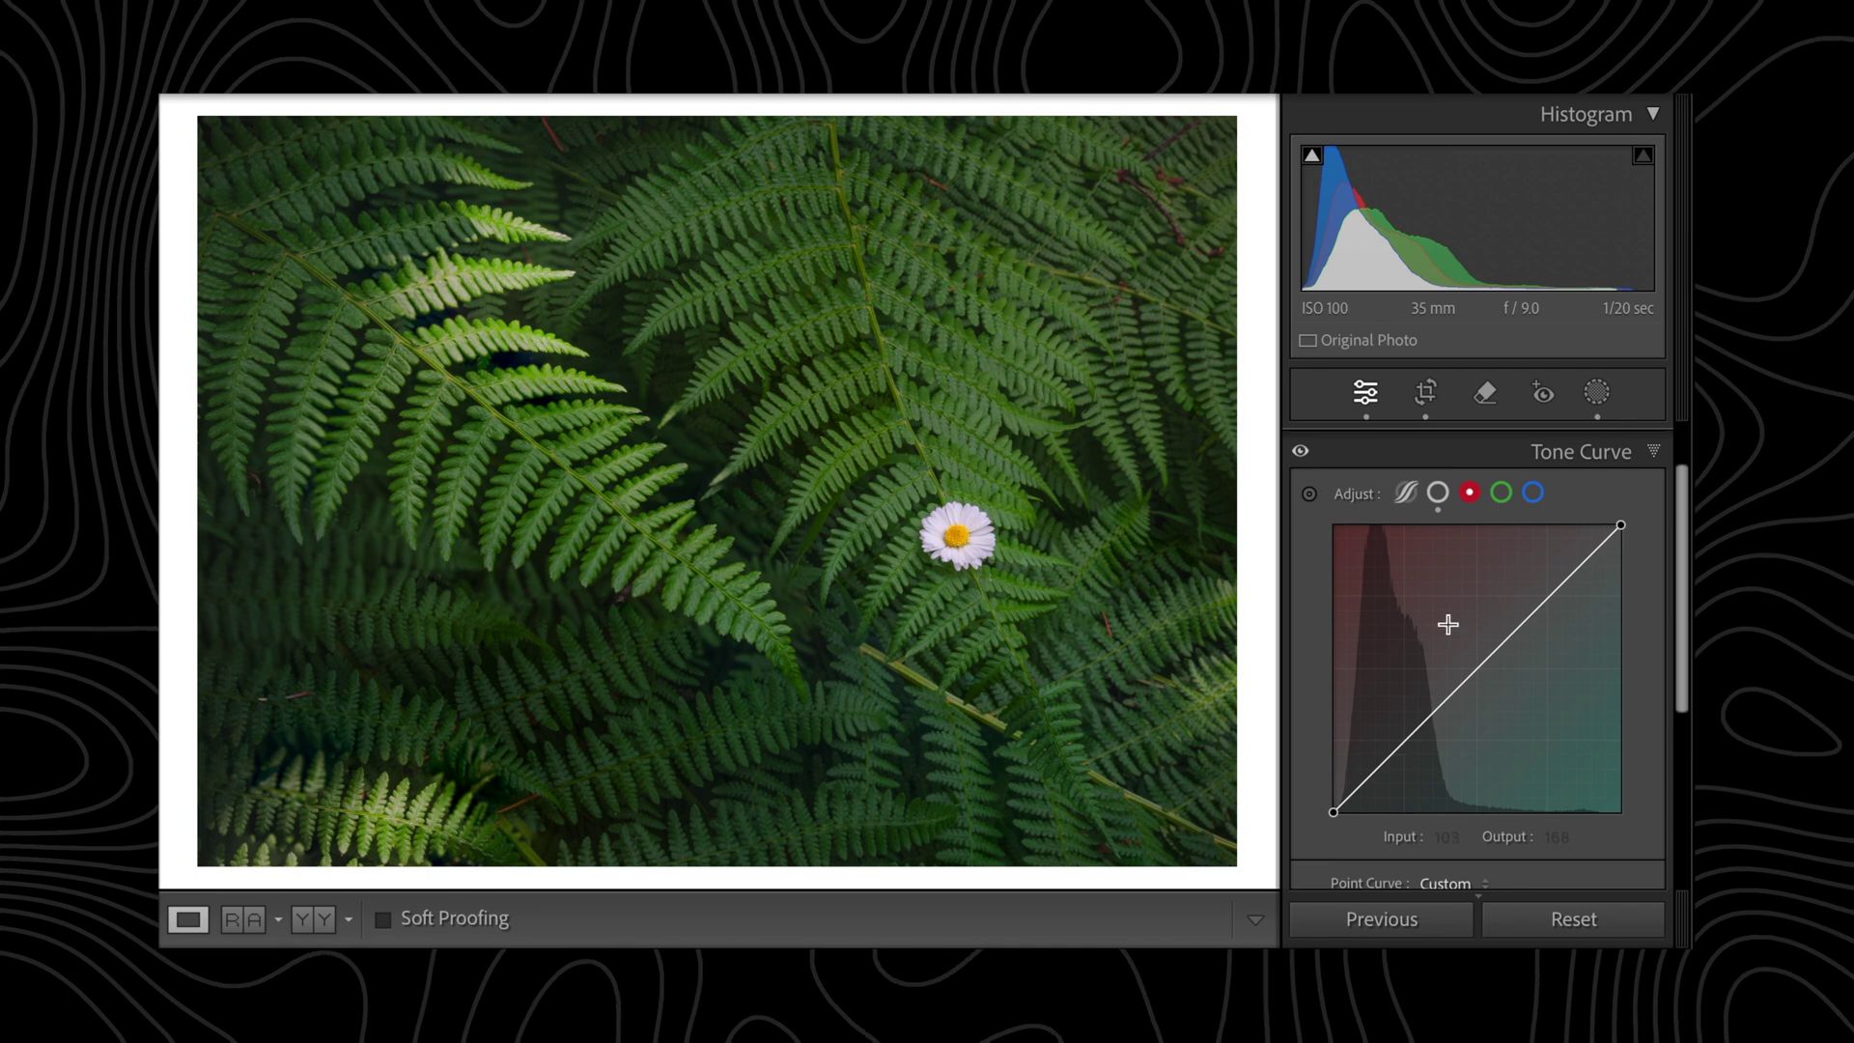
- Apply small midtone shifts on the fern photo's Red, Green and Blue channel curves
mouse_move(1472, 673)
left_mouse_down()
mouse_move(1473, 657)
mouse_move(1490, 694)
left_mouse_up()
left_click(1502, 494)
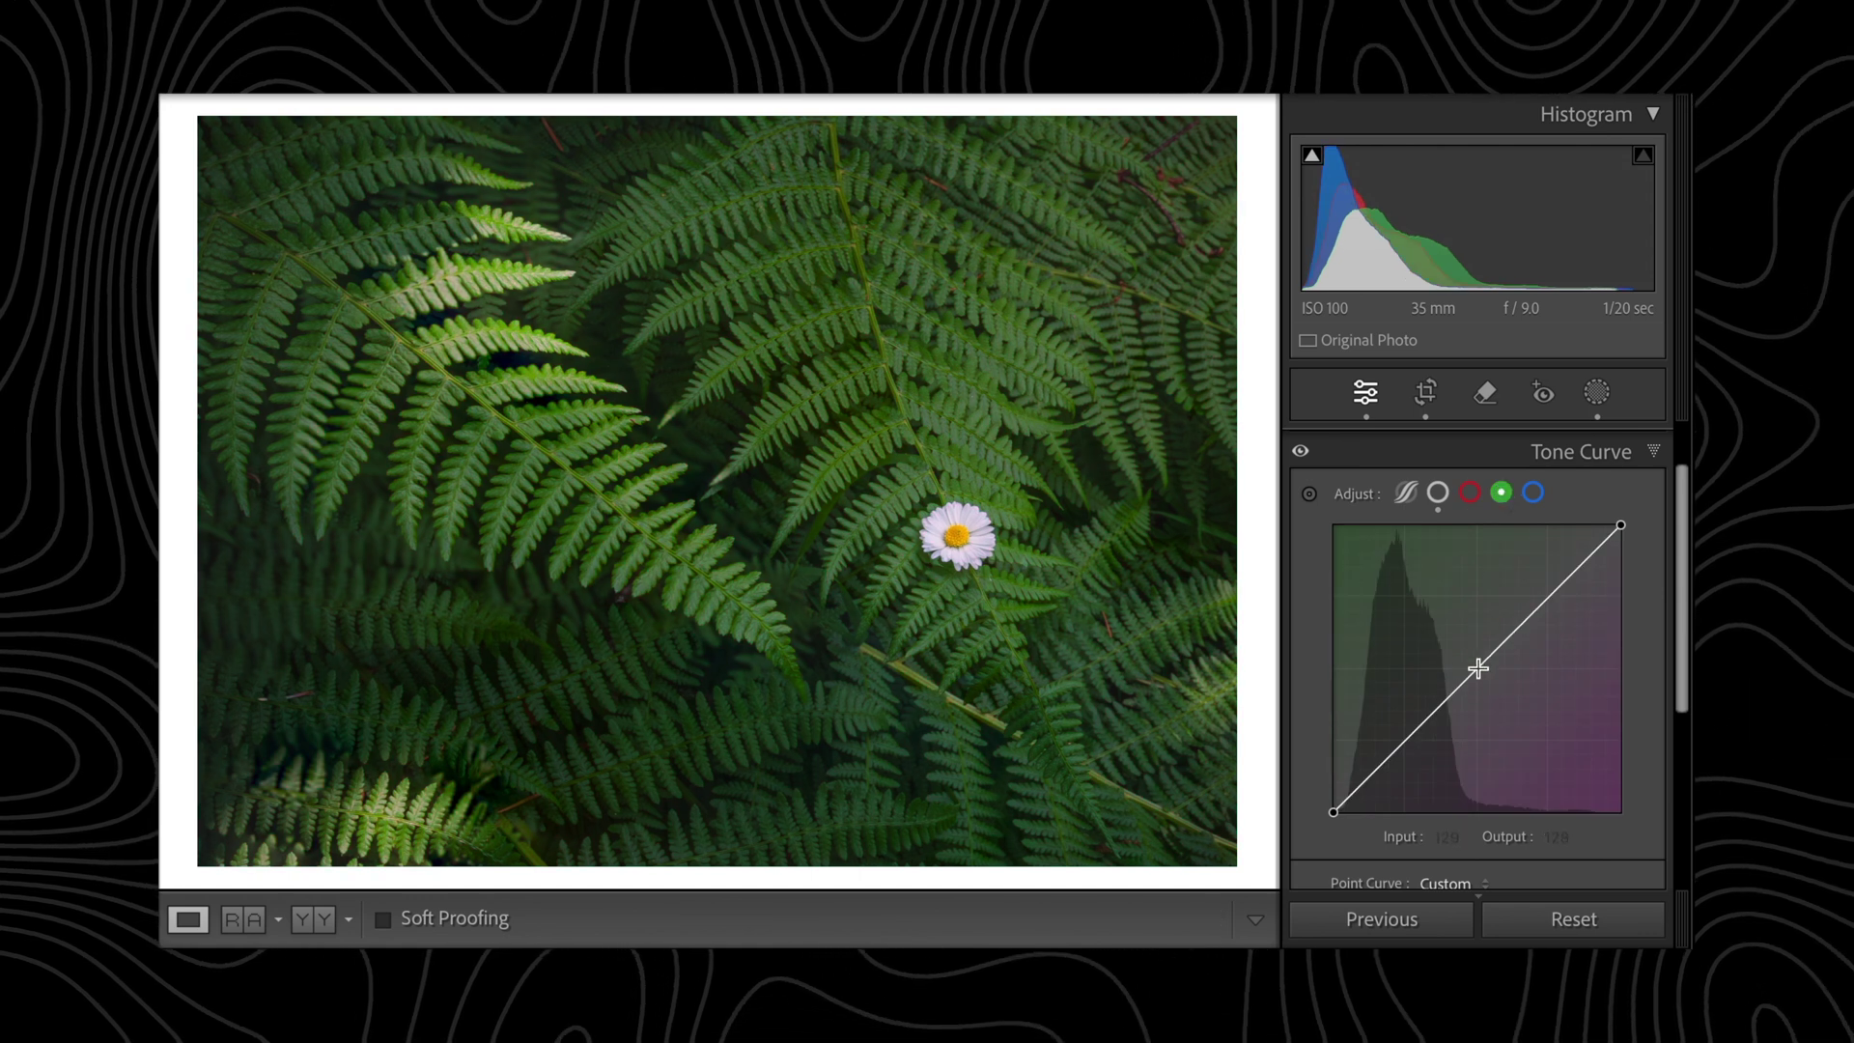
left_click_drag(1479, 666, 1479, 663)
left_click_drag(1477, 658, 1503, 686)
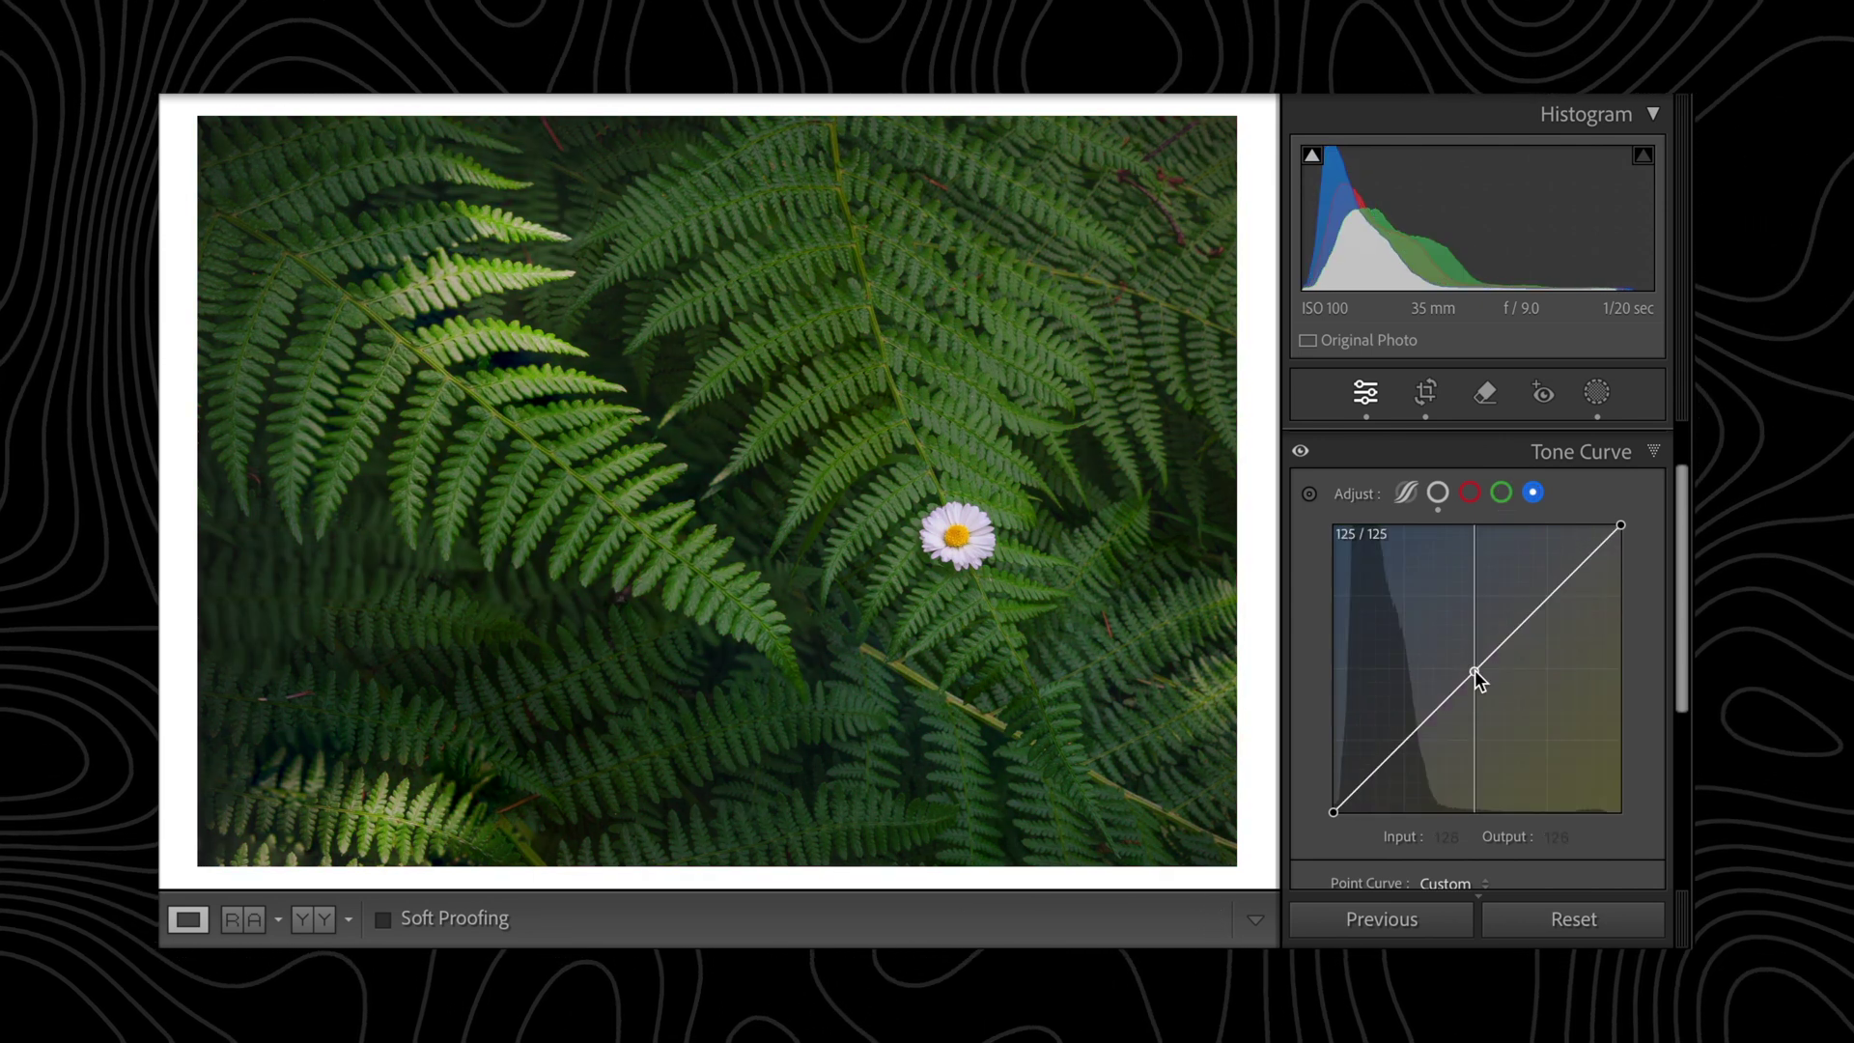
mouse_move(1473, 665)
left_mouse_down()
mouse_move(1453, 625)
mouse_move(1495, 680)
left_mouse_up()
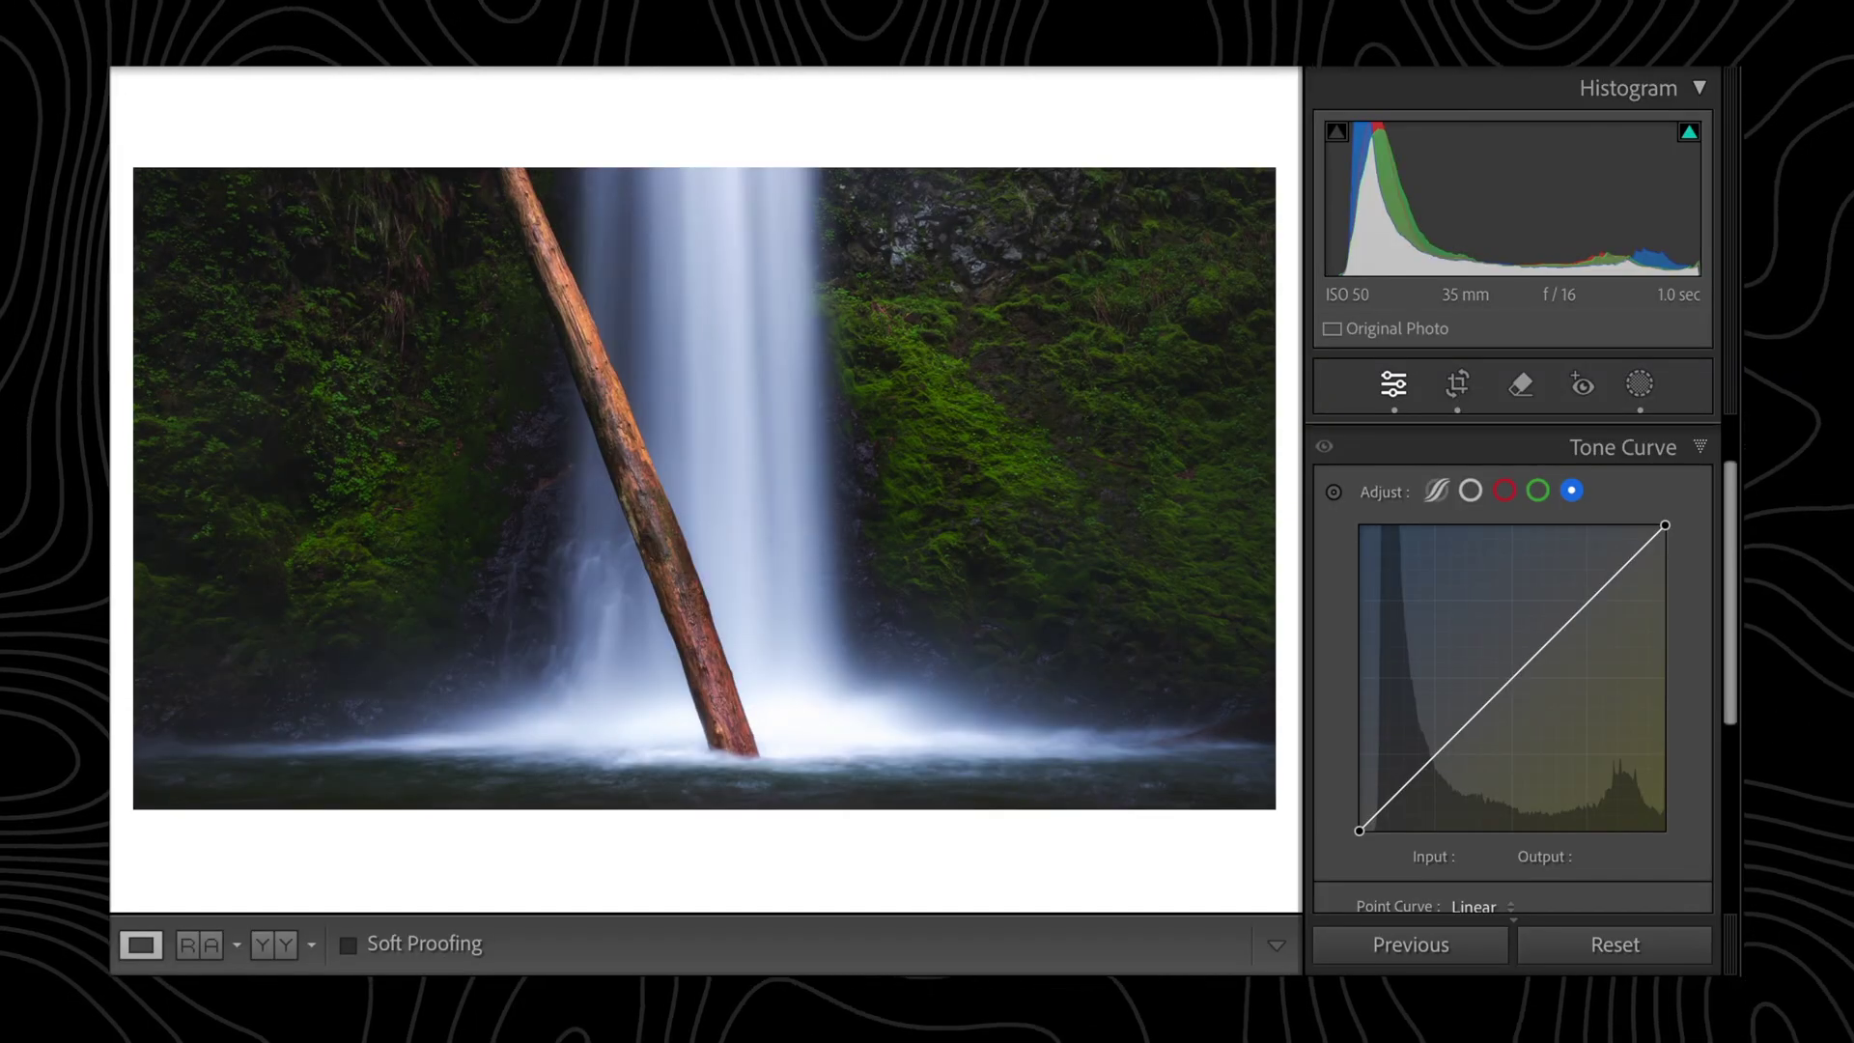
- On the waterfall's blue curve, pull a shadow point to about 63/53 and an upper point to 170/179
left_click(1435, 753)
left_click_drag(1435, 752, 1436, 767)
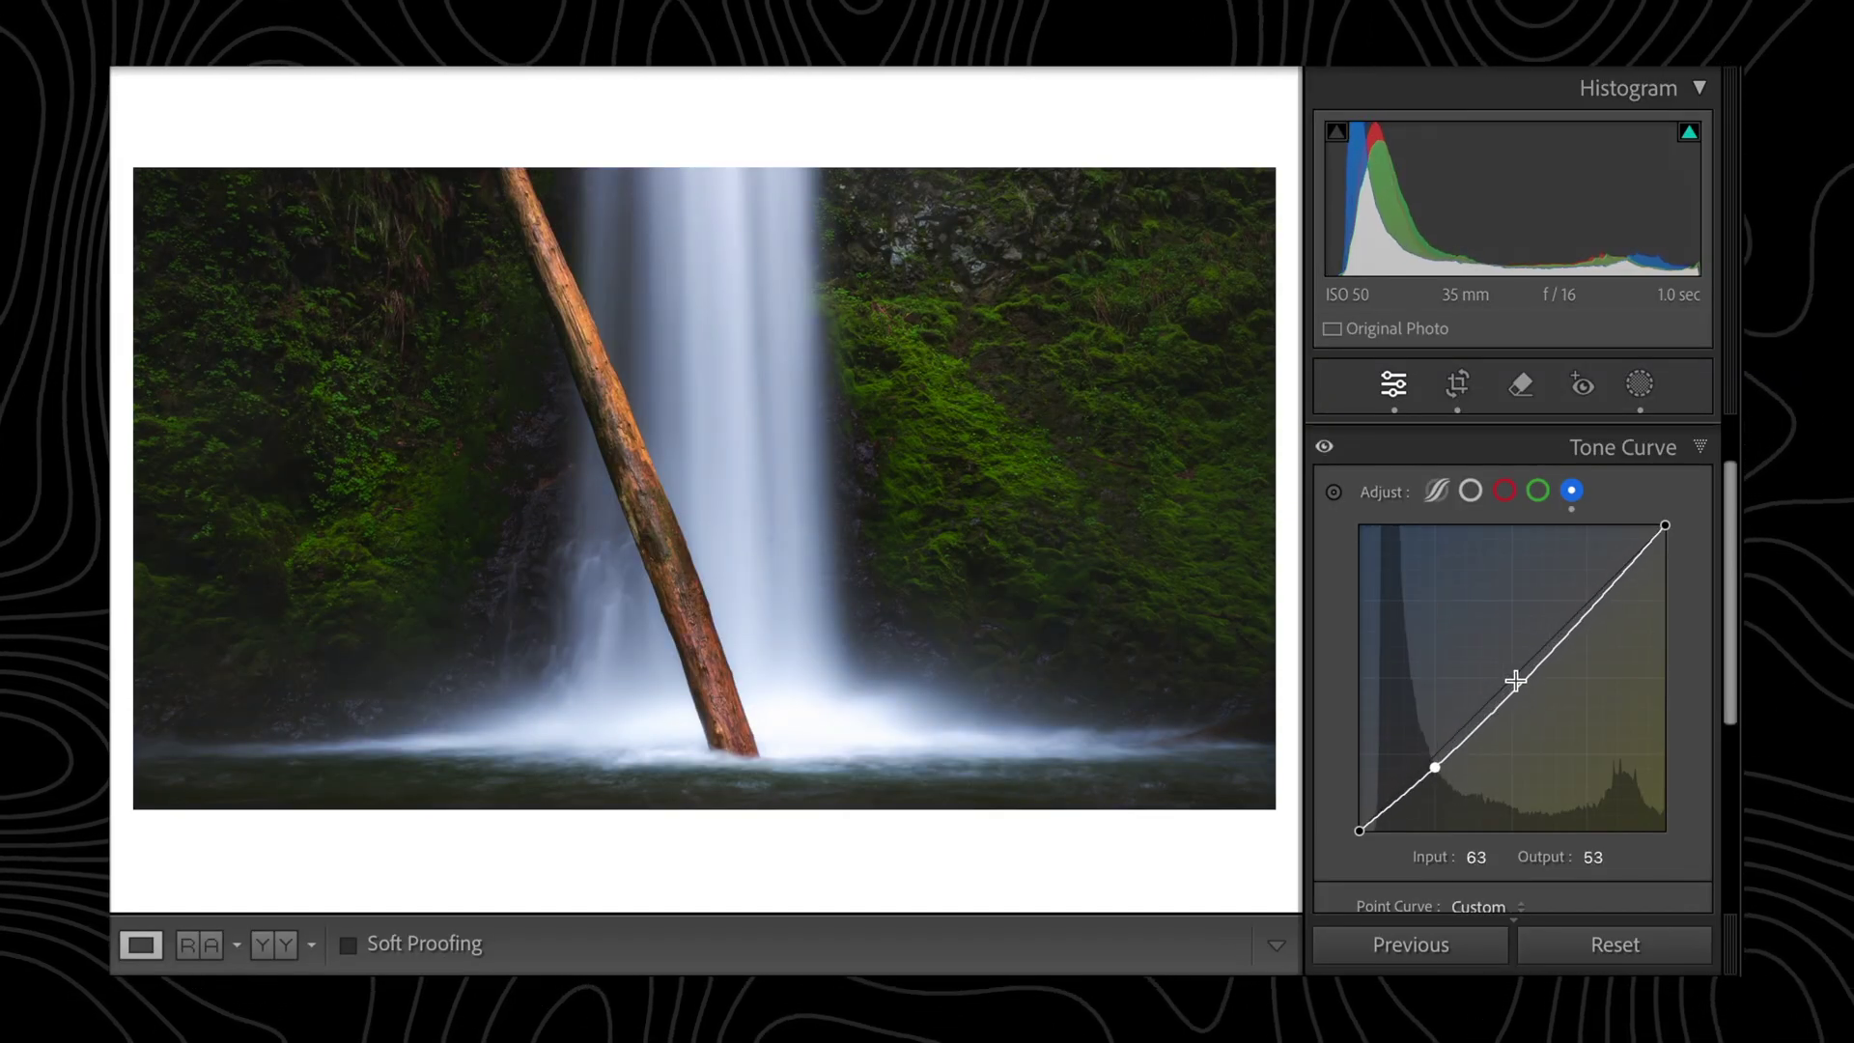
left_click_drag(1574, 625, 1565, 616)
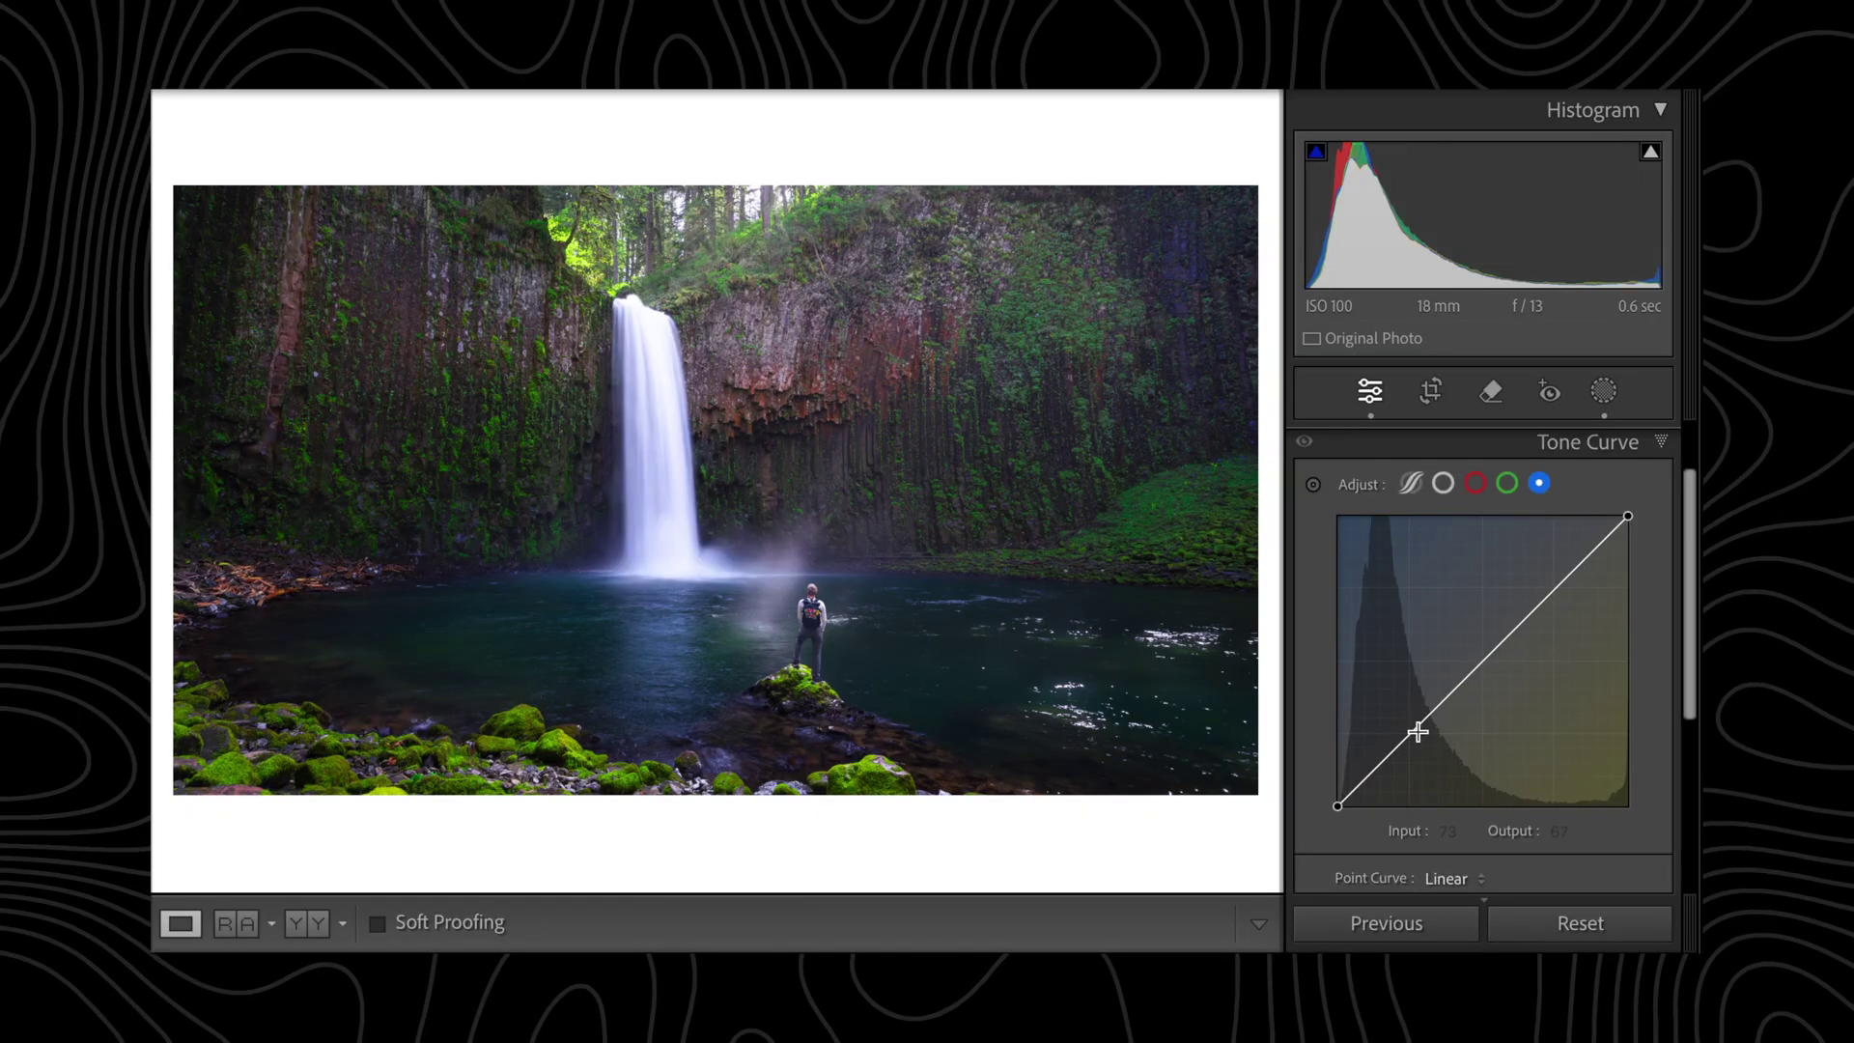
left_click_drag(1418, 732, 1420, 734)
left_click_drag(1495, 656, 1504, 635)
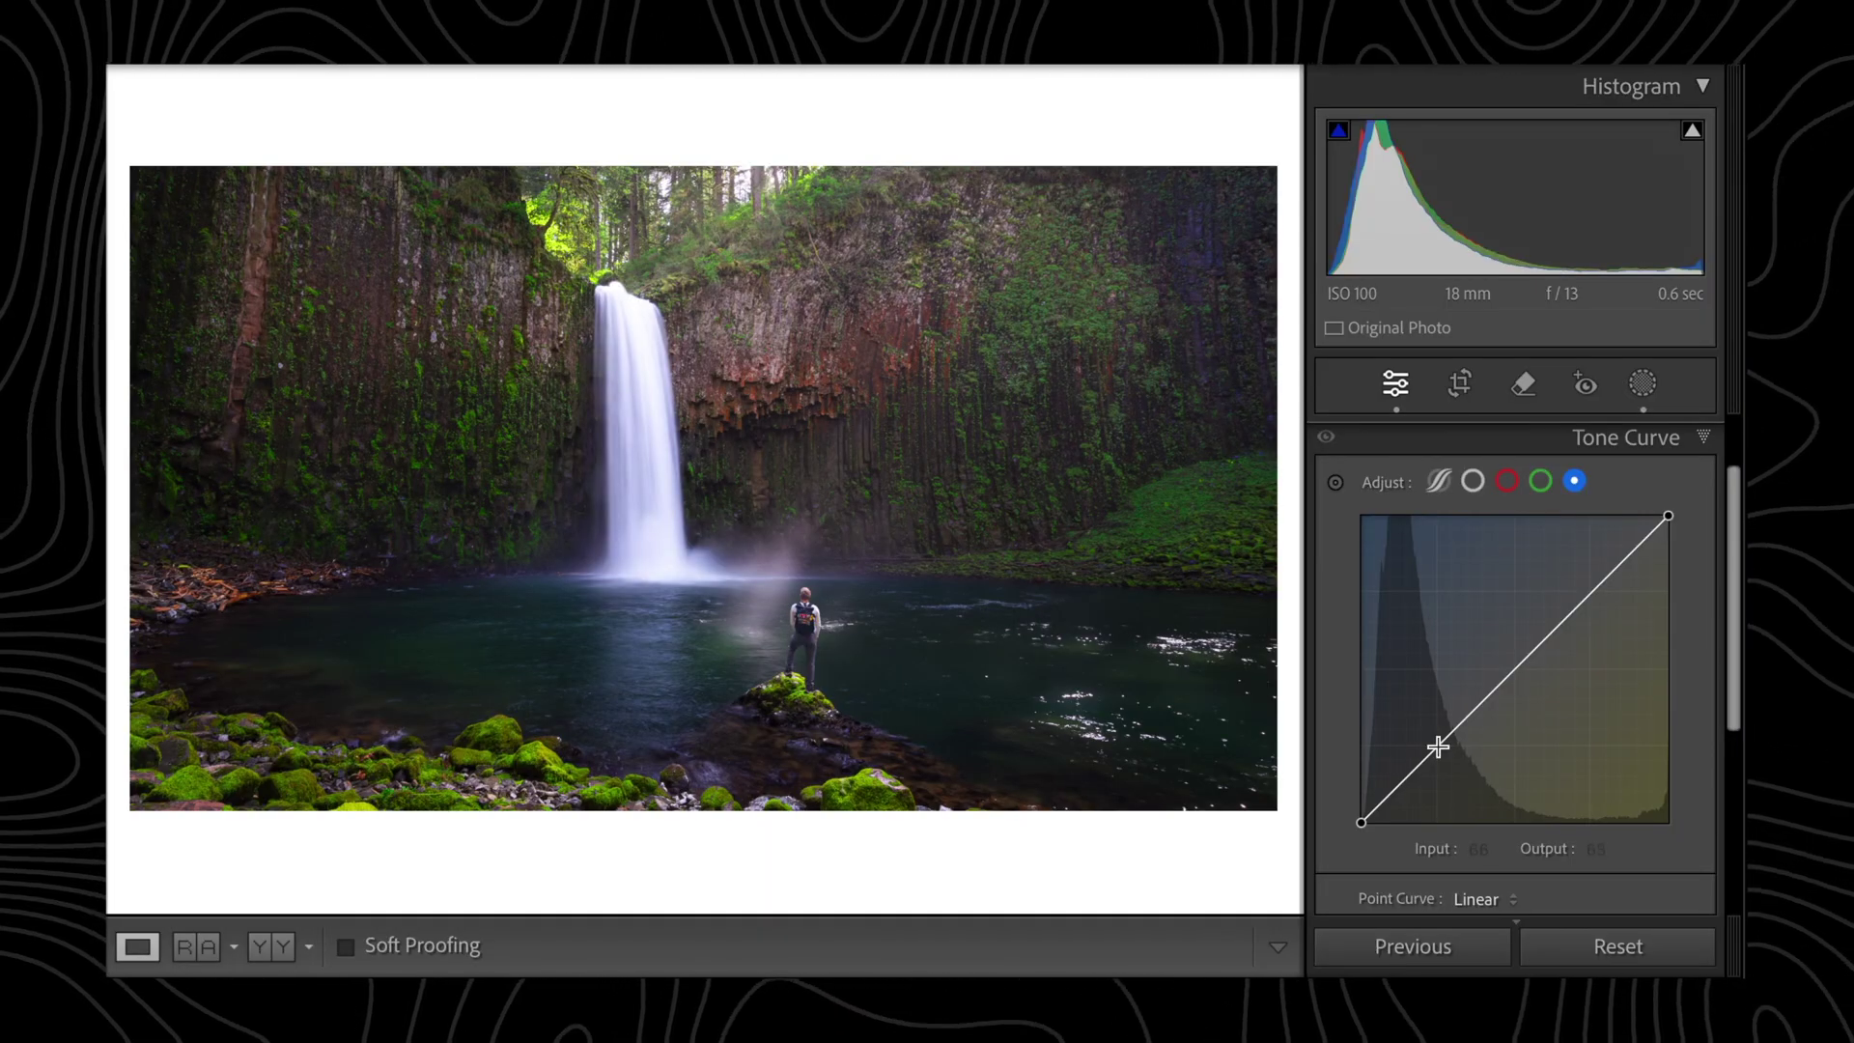
- Lower blue shadows and lift blue highlights on the hiker photo, then nudge the shadow point down
left_click_drag(1434, 749, 1433, 736)
left_click_drag(1577, 583, 1599, 619)
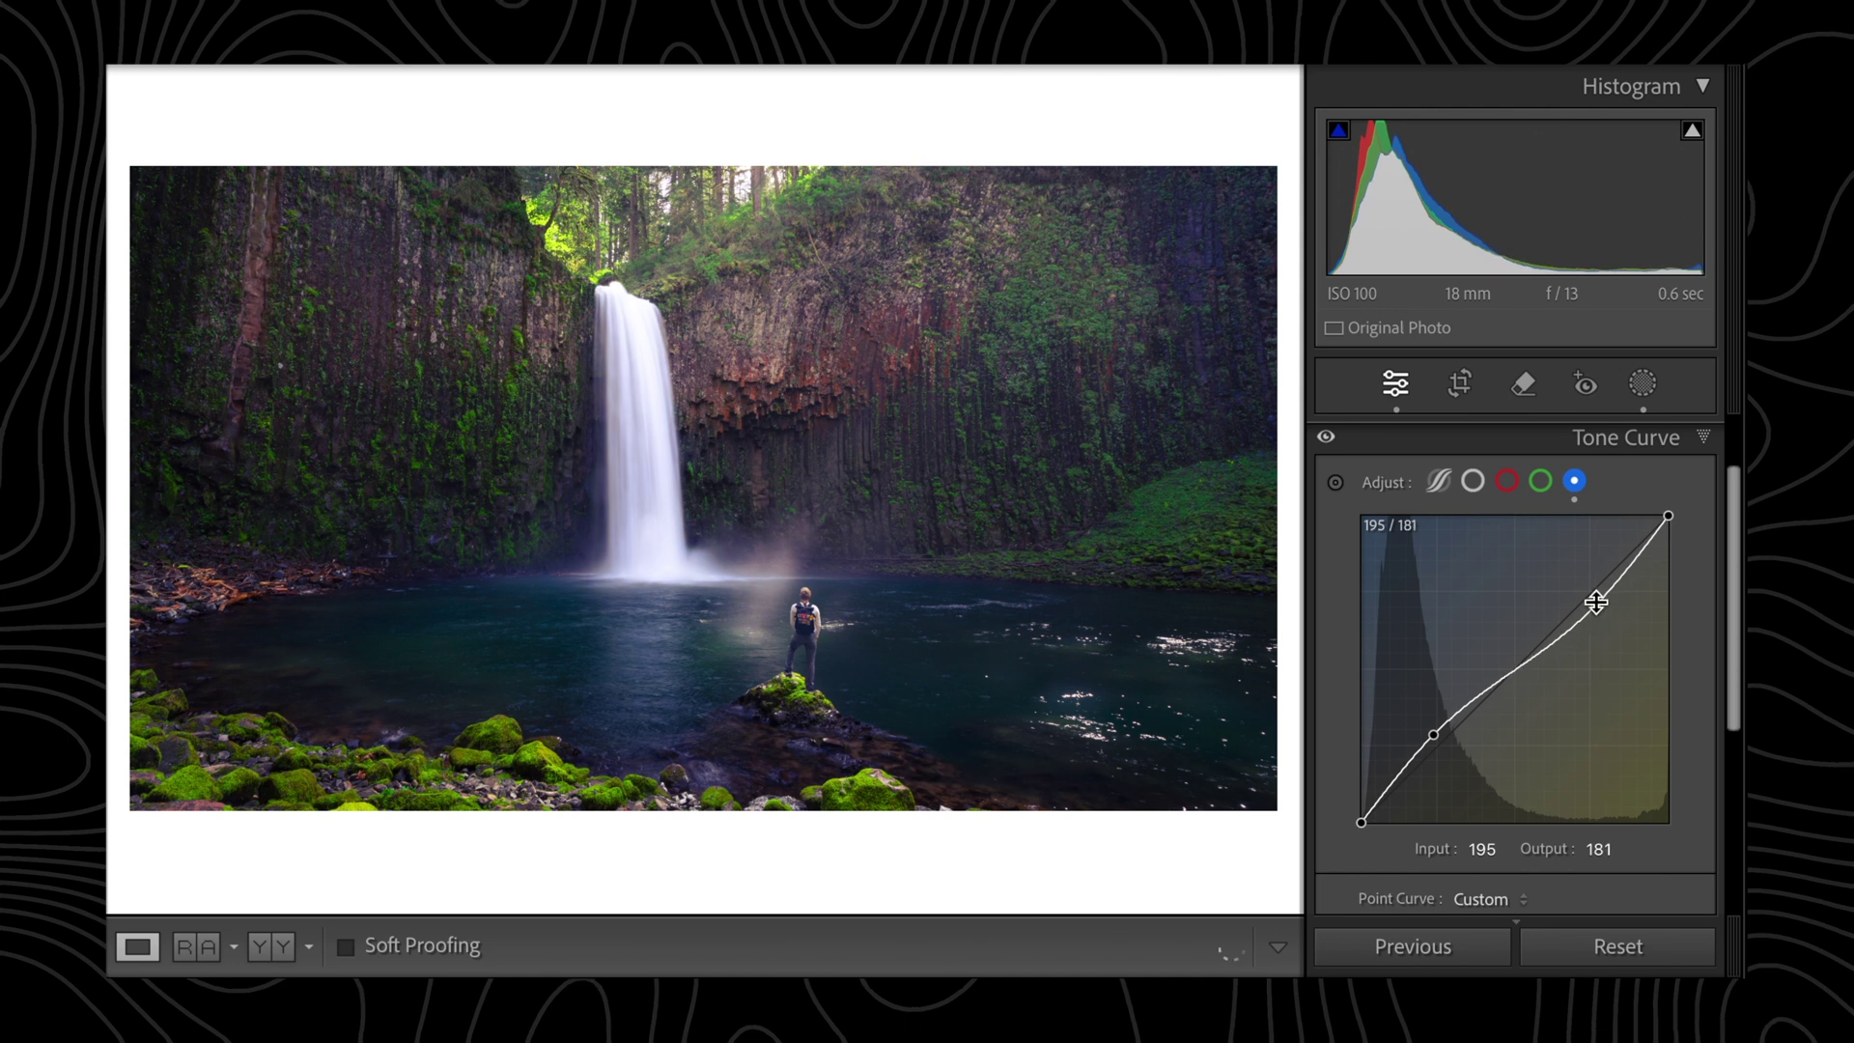
left_click_drag(1435, 737, 1435, 740)
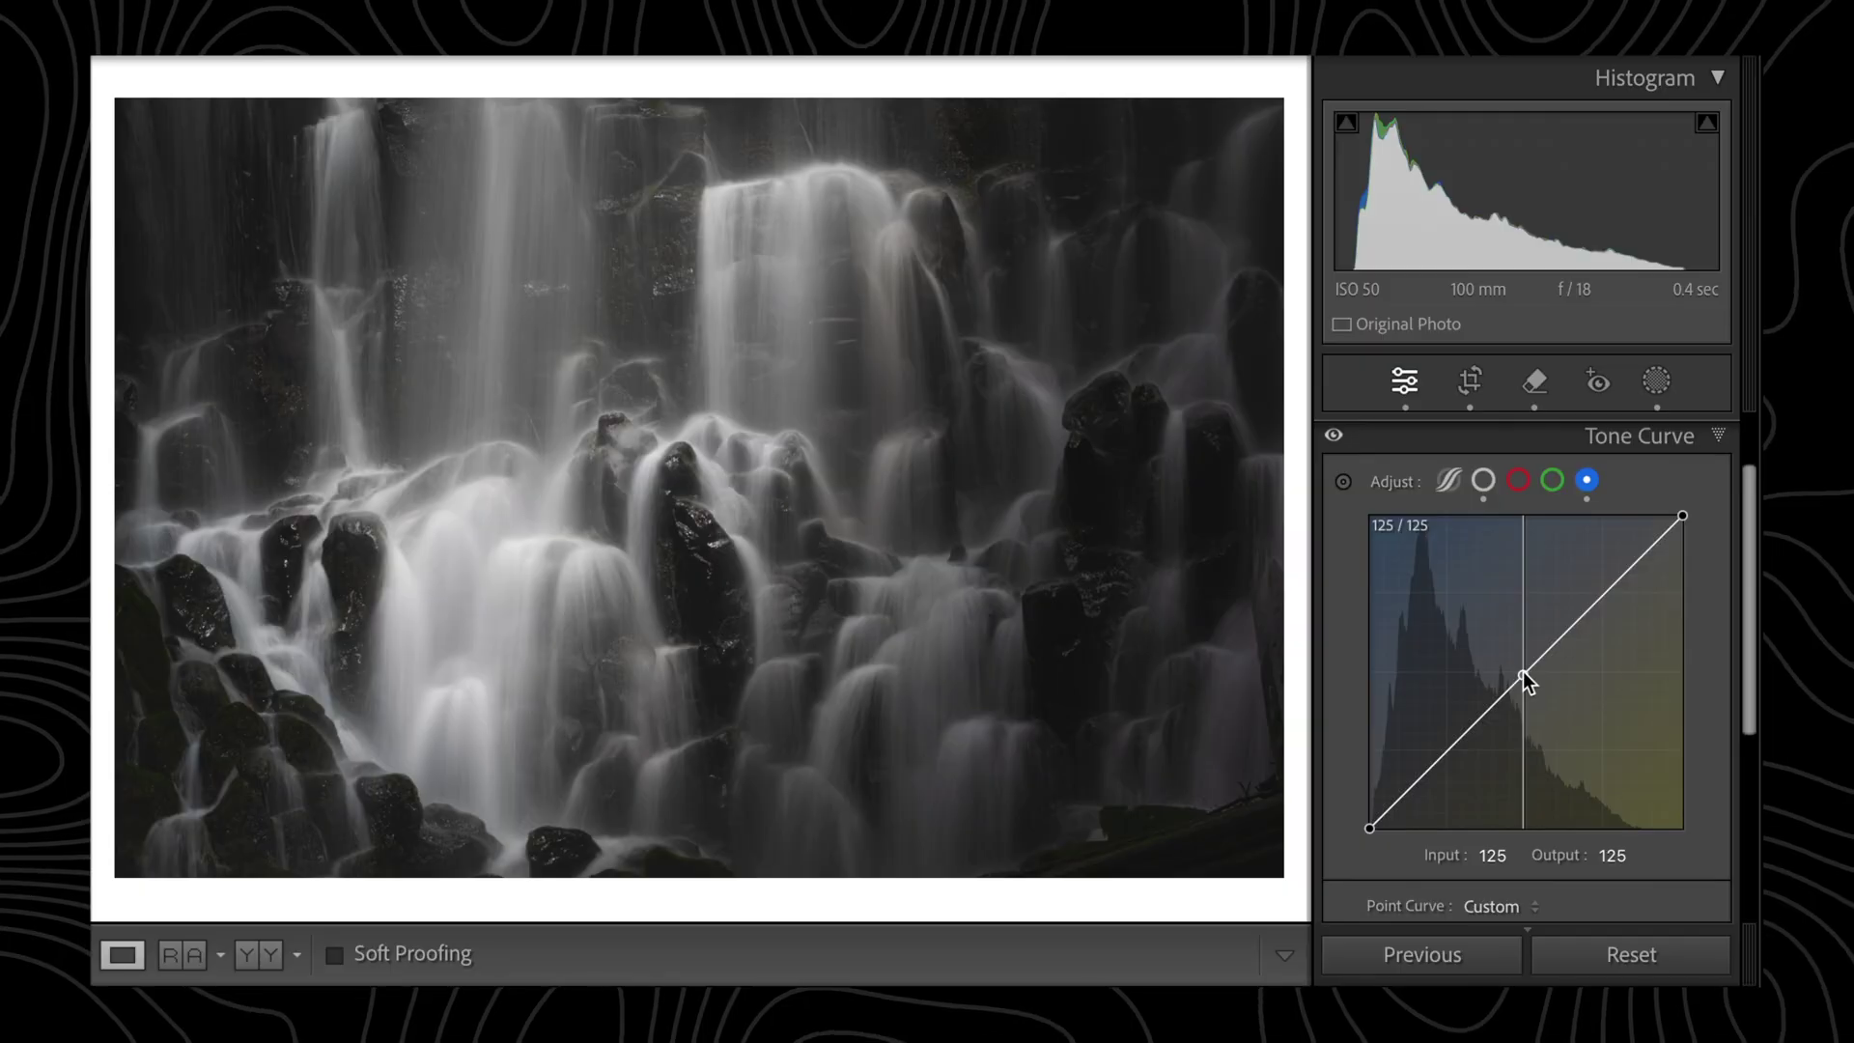
- Raise the blue curve at shadows, midtones and highlights to cool the cascading waterfall
left_click_drag(1524, 679, 1522, 663)
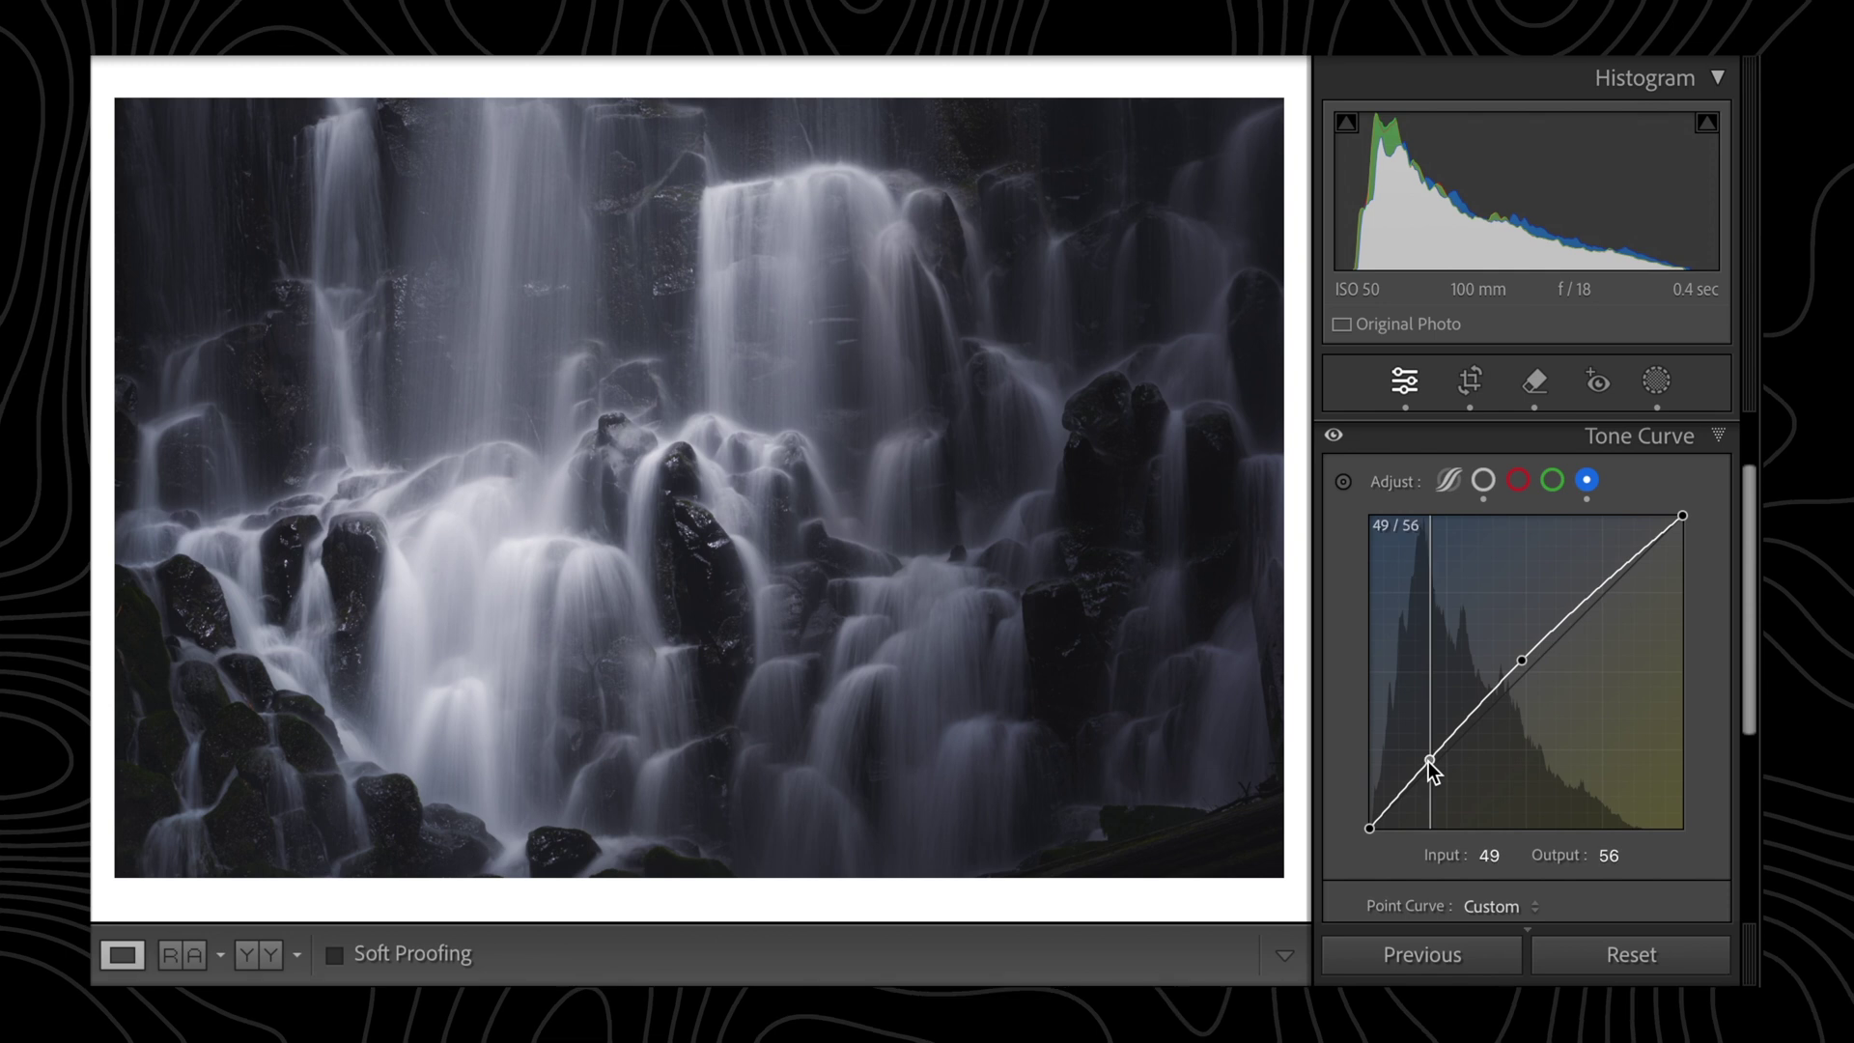
left_click_drag(1429, 761, 1428, 756)
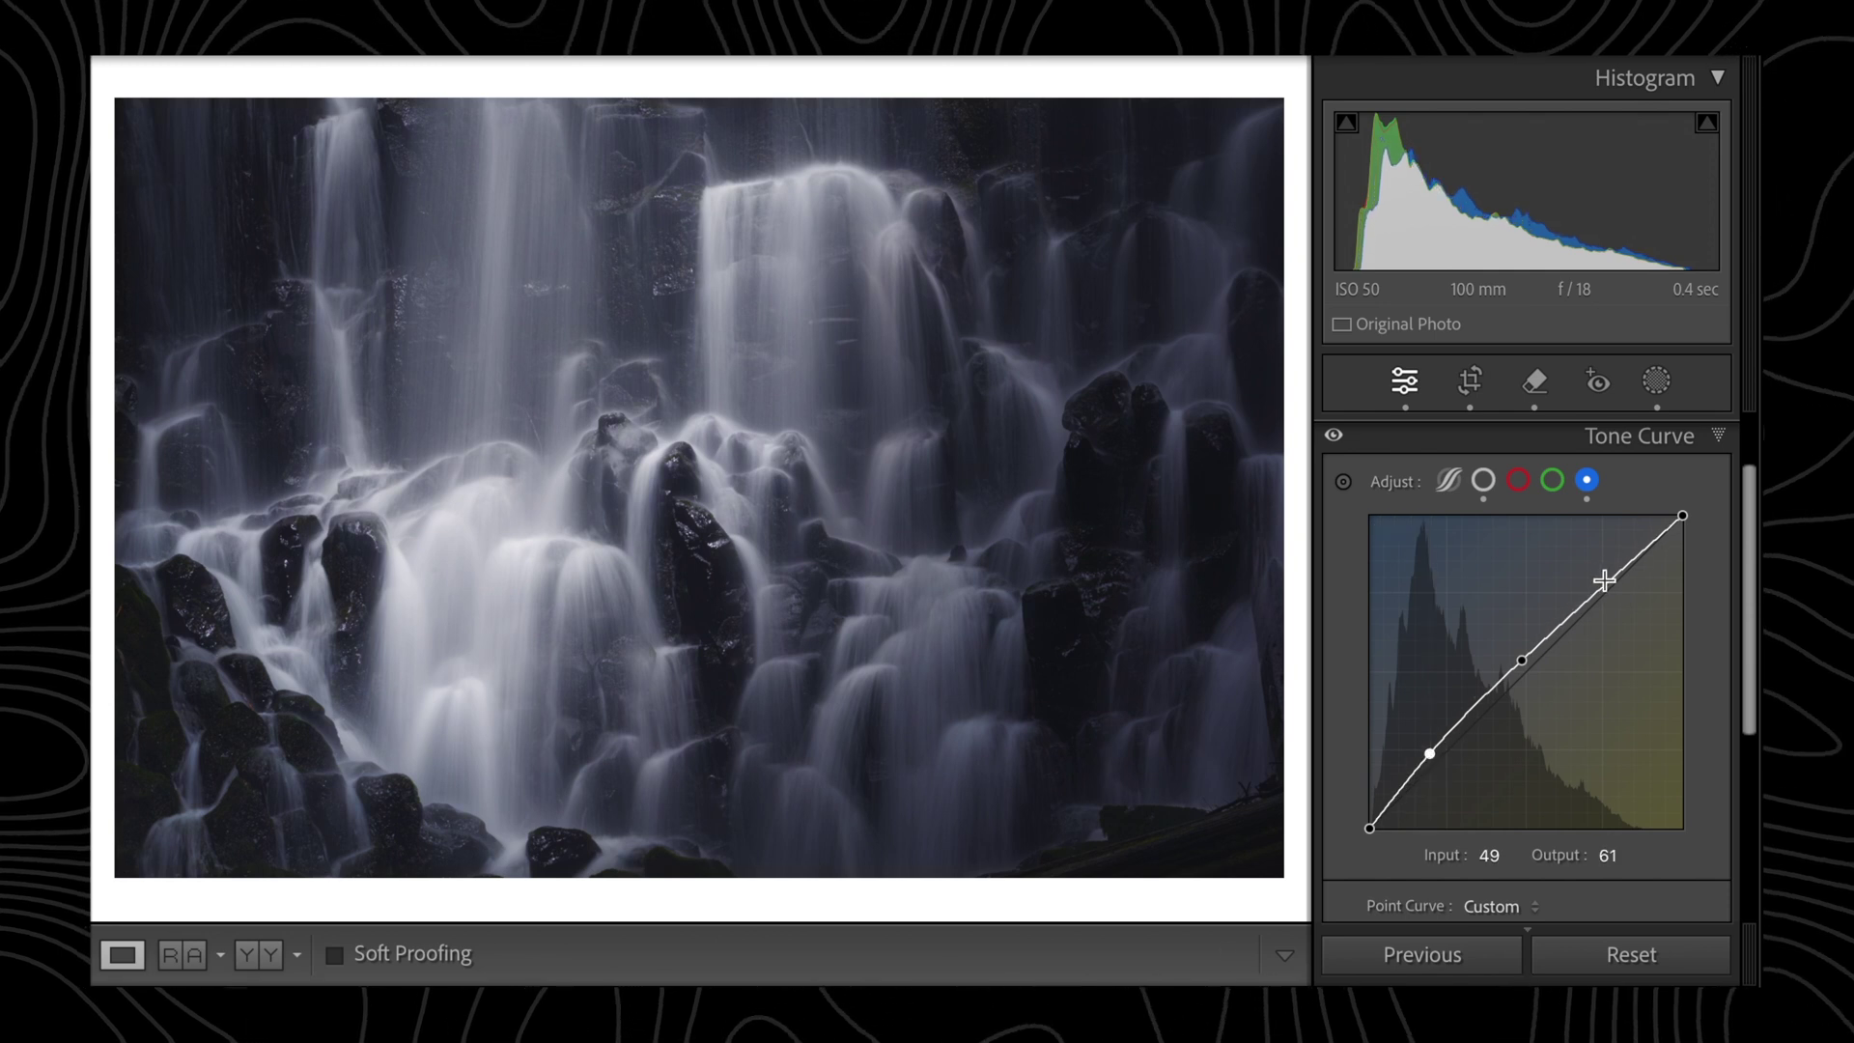
left_click_drag(1605, 587, 1603, 577)
left_click_drag(1518, 664, 1519, 661)
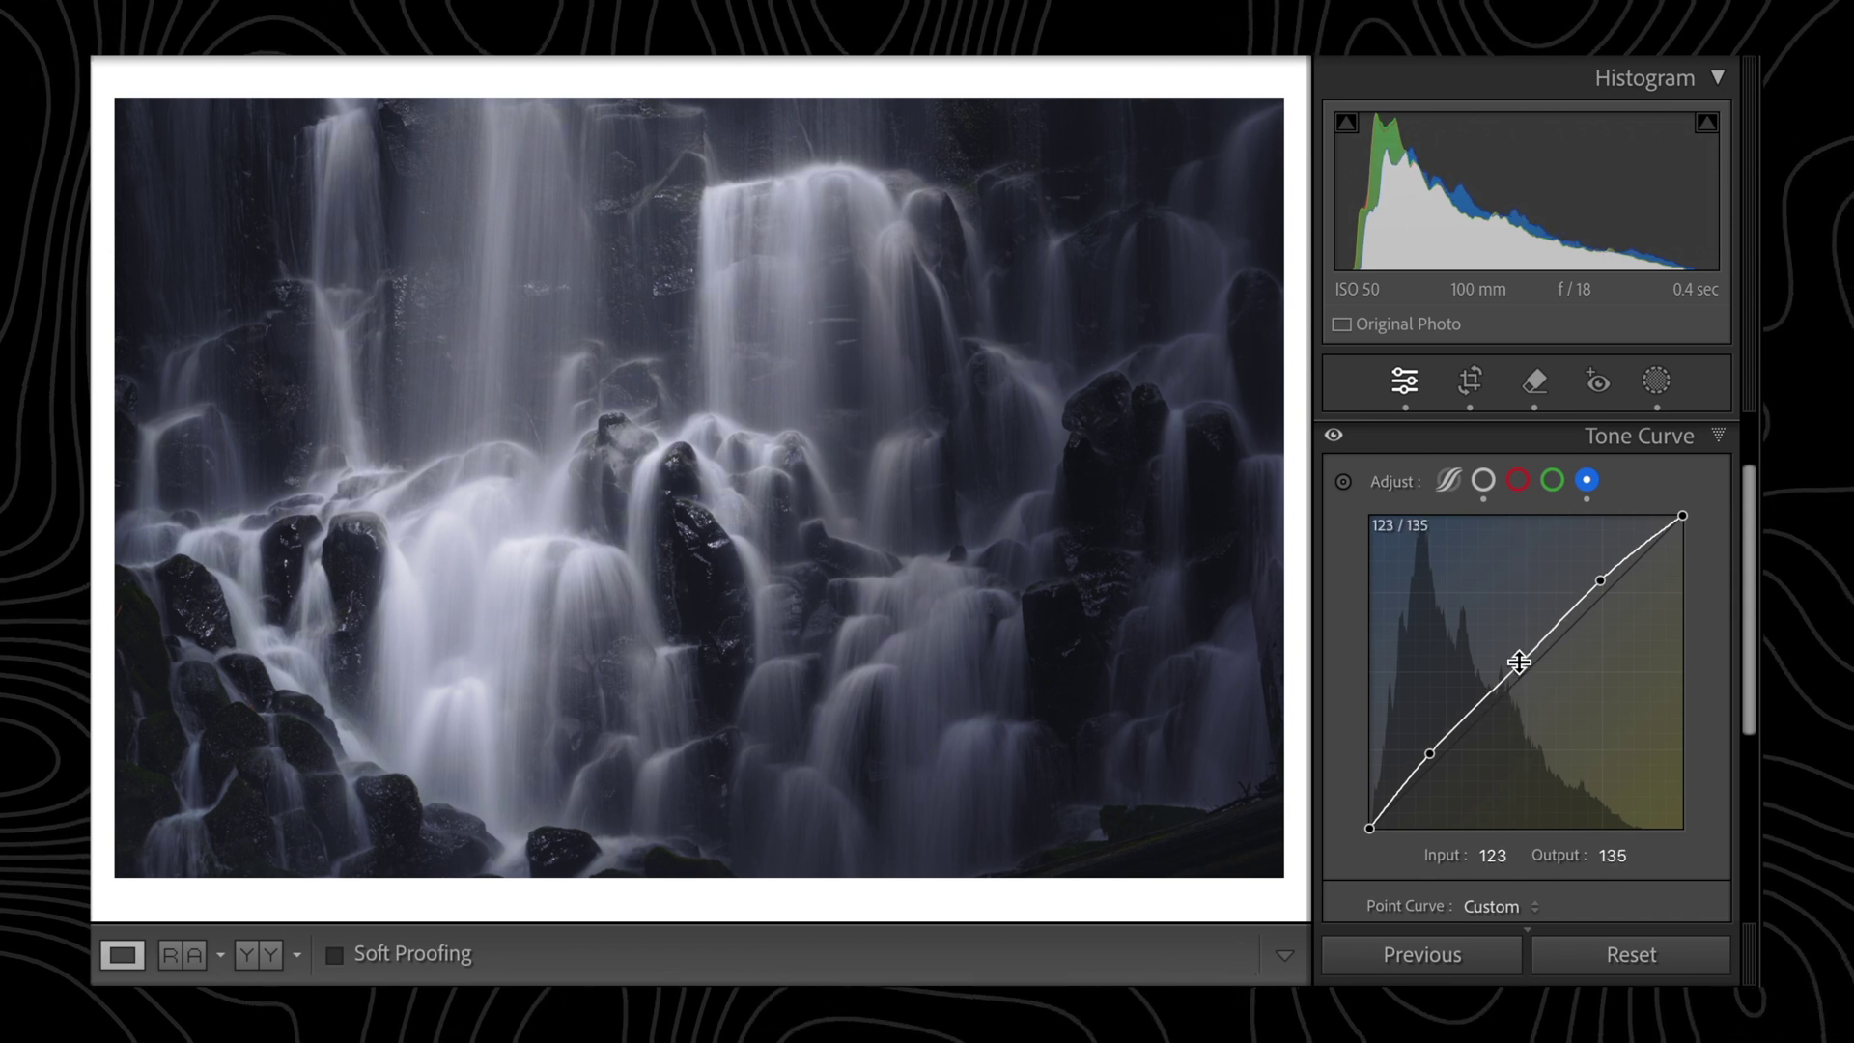
left_click_drag(1434, 751, 1436, 751)
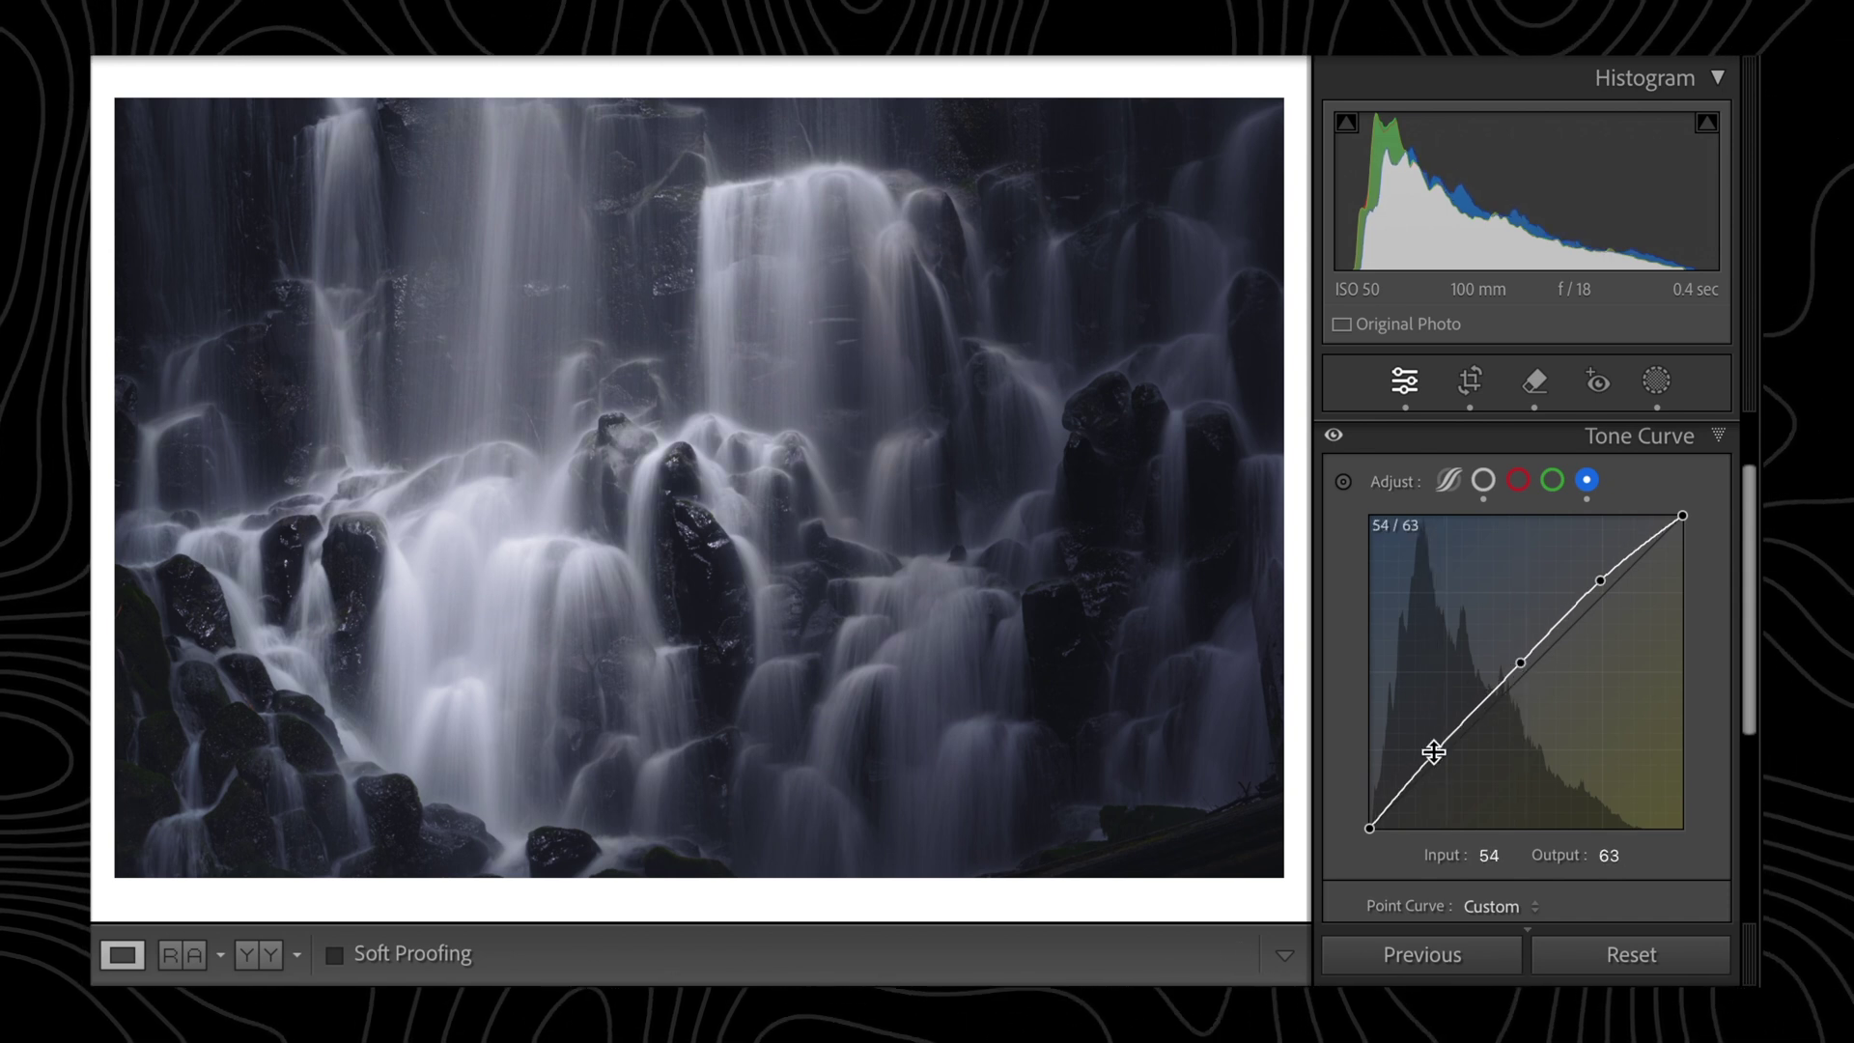
- Add a midpoint on the green channel curve and push the curve's middle higher
left_click(1552, 480)
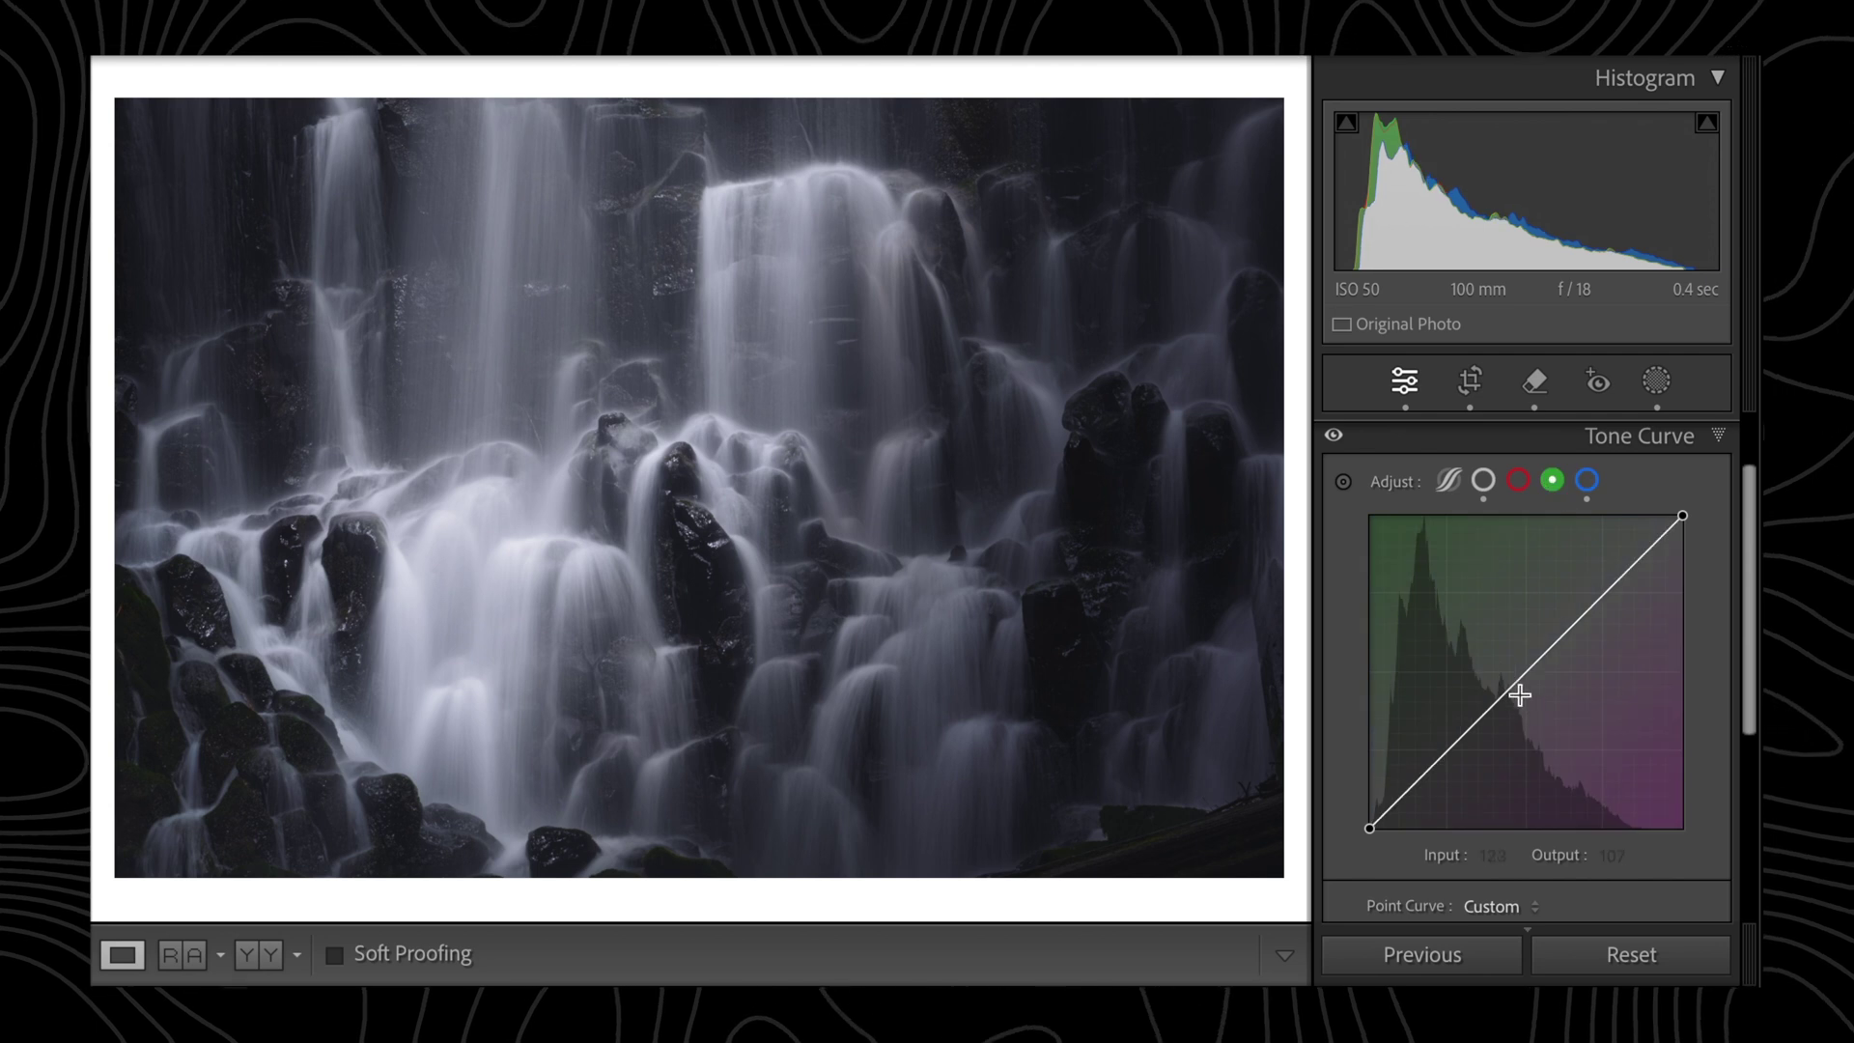
left_click_drag(1524, 679, 1522, 673)
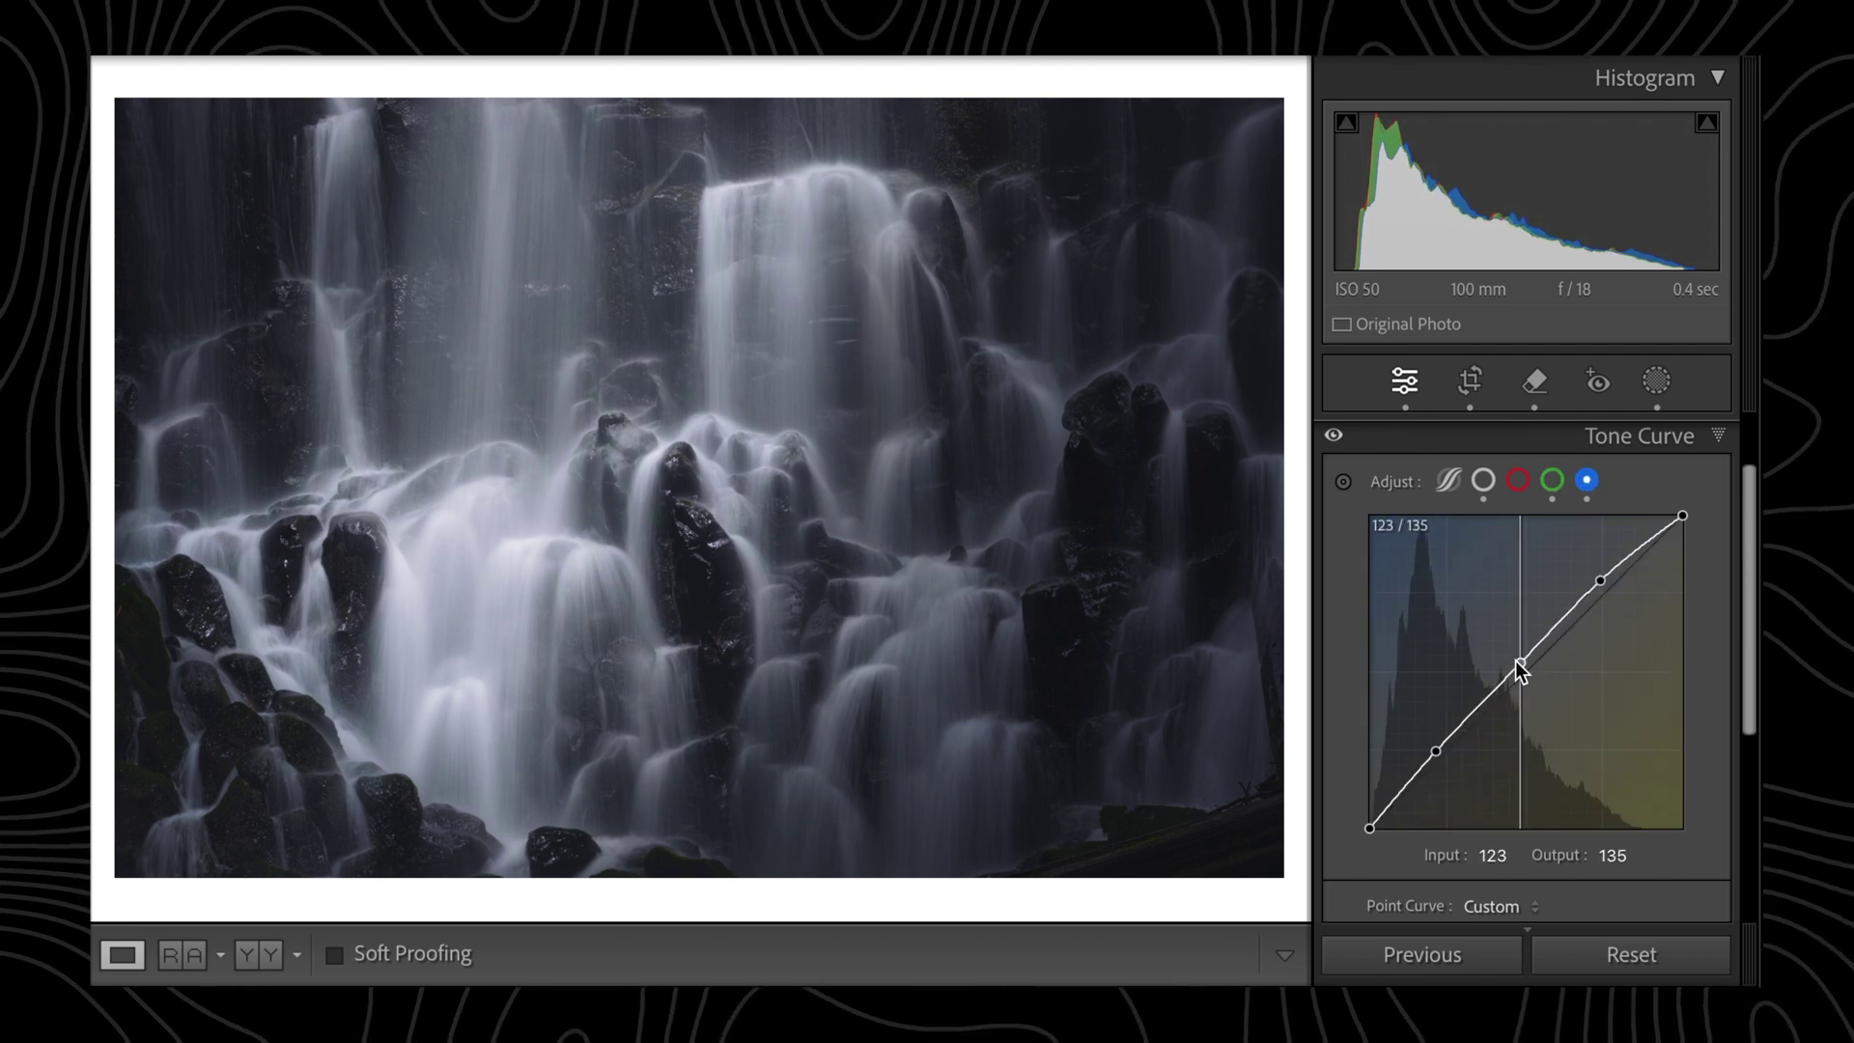
left_click_drag(1515, 661, 1515, 651)
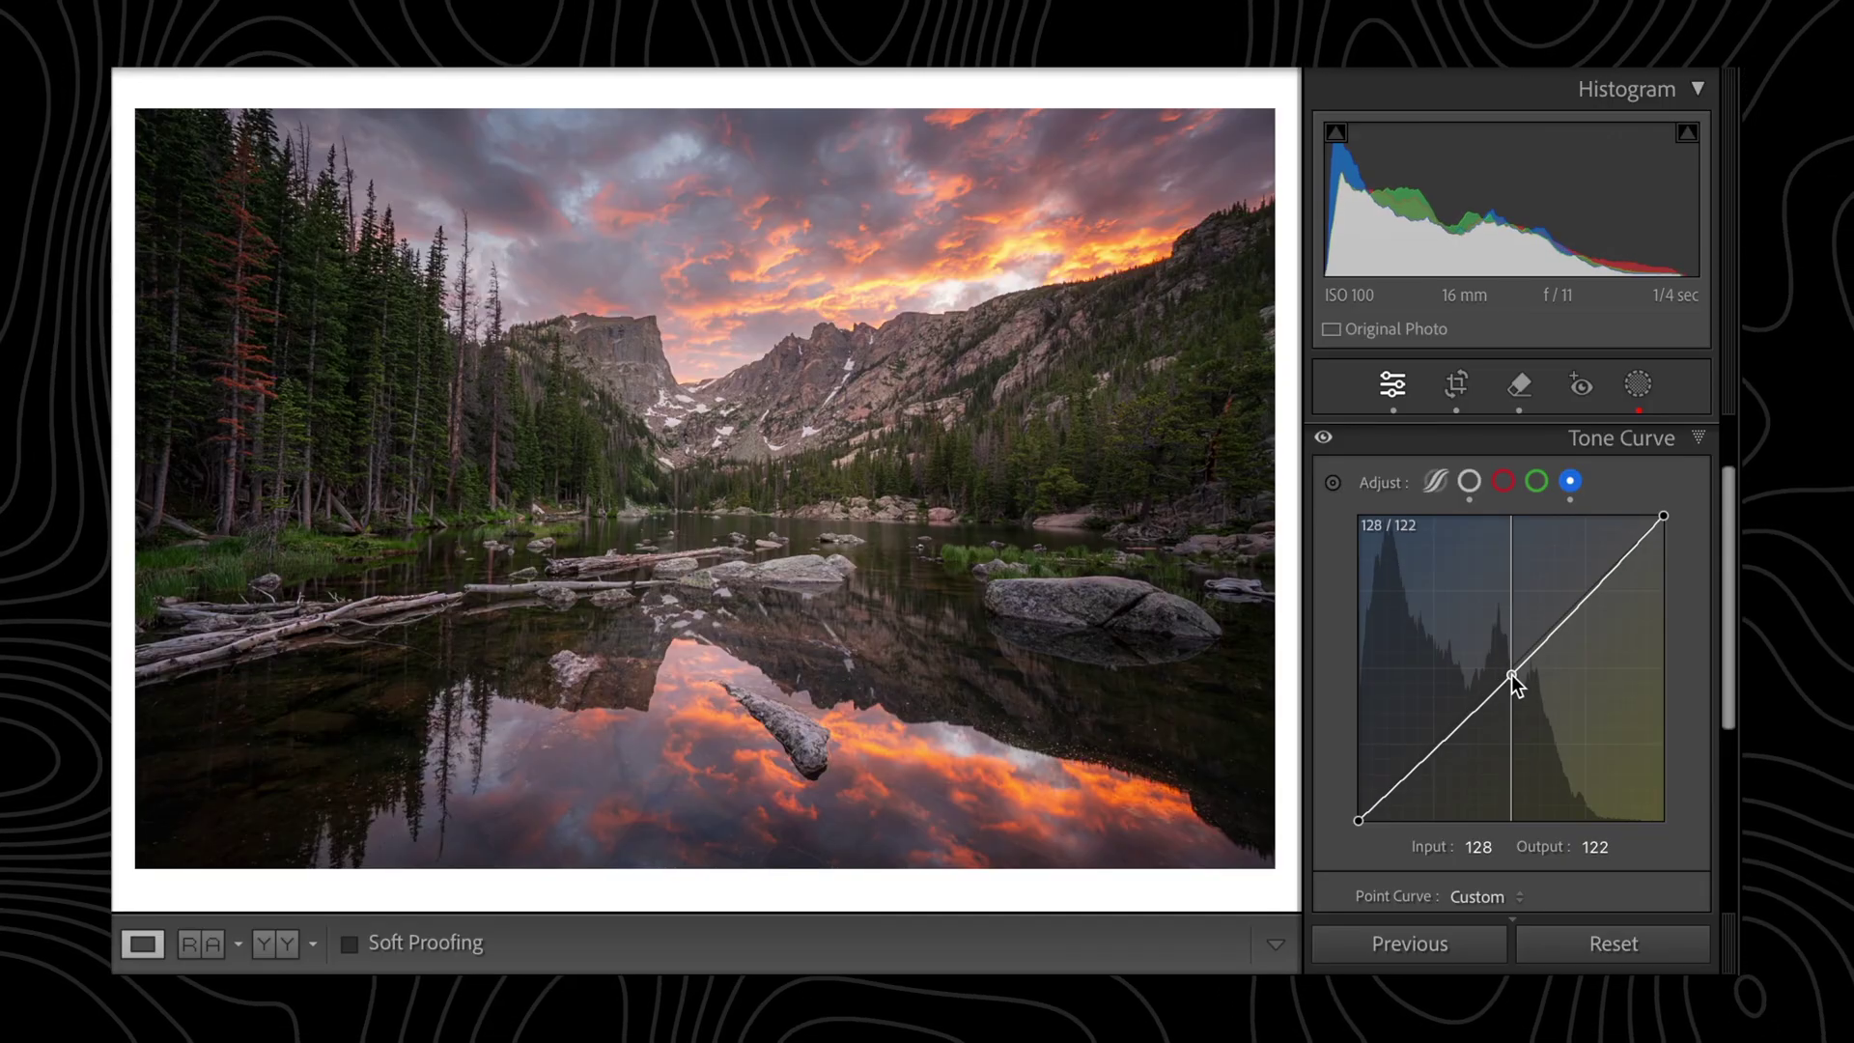
- Raise the sunset photo's blue shadow point, then apply the Medium Contrast point curve
left_click(1510, 674)
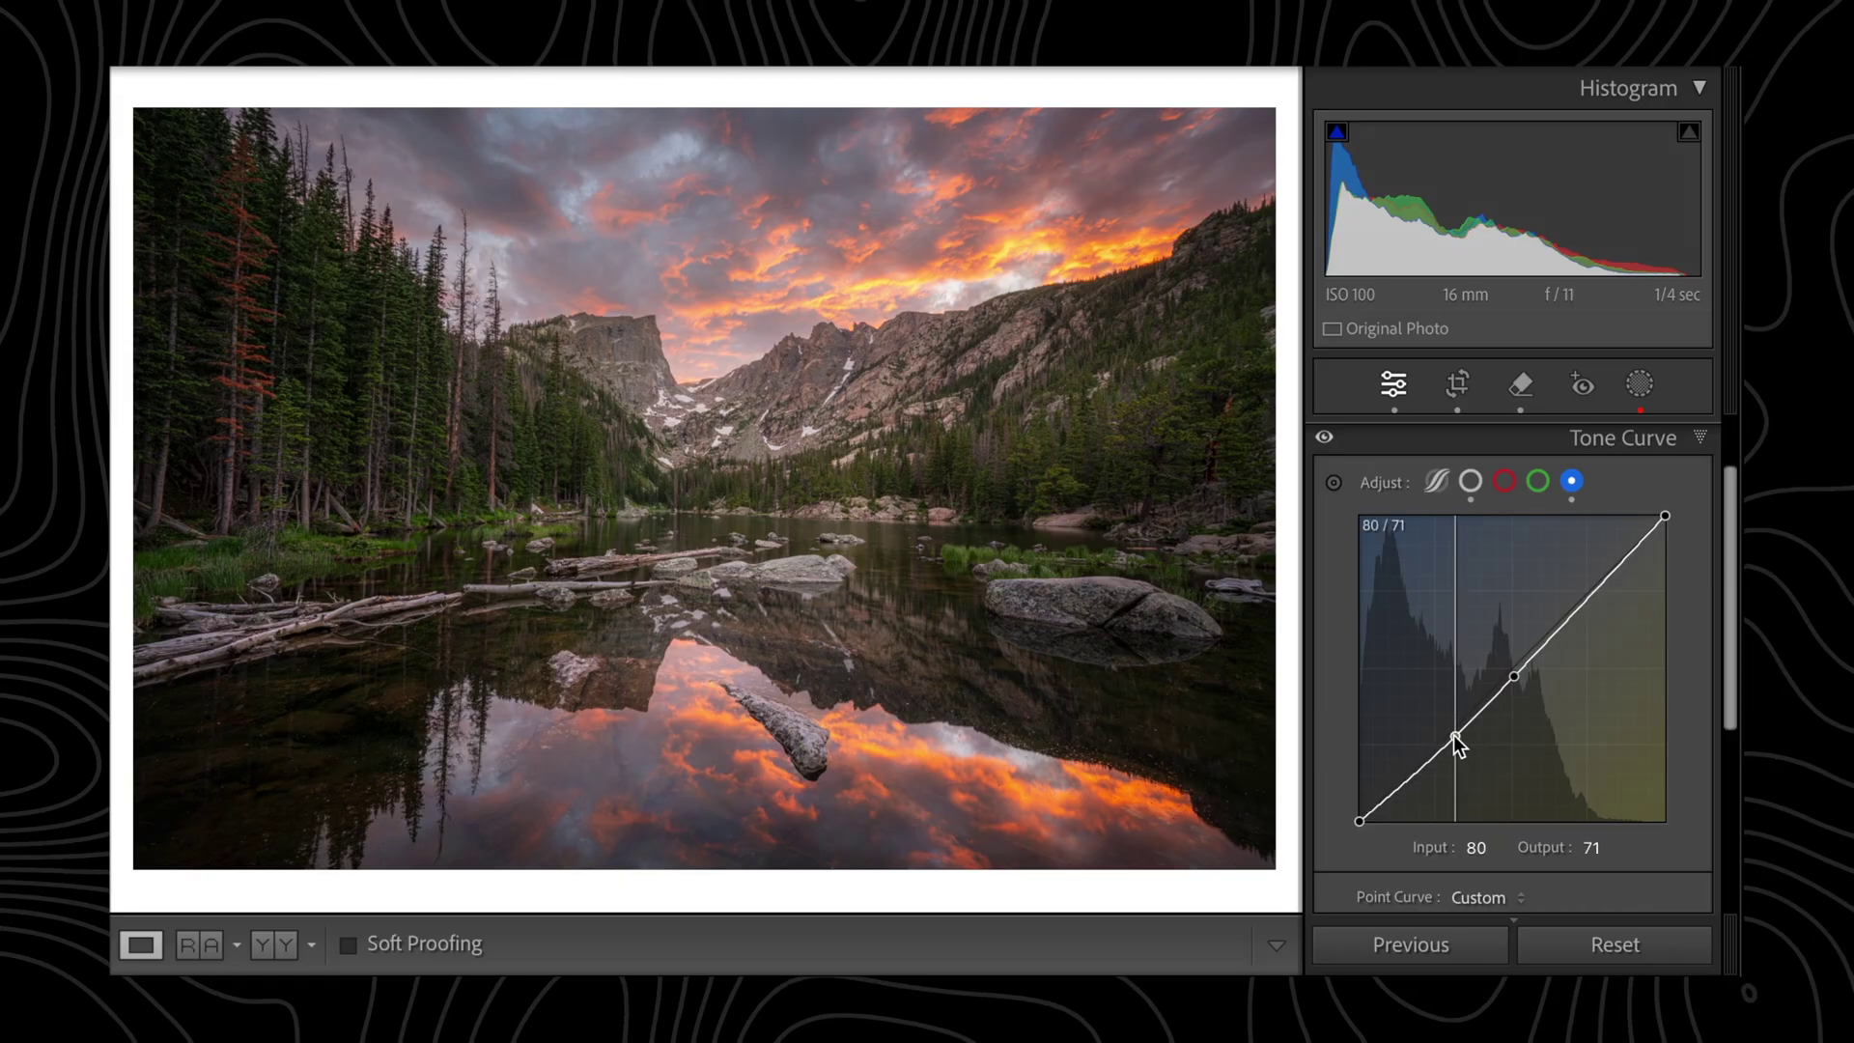
left_click_drag(1441, 737, 1452, 729)
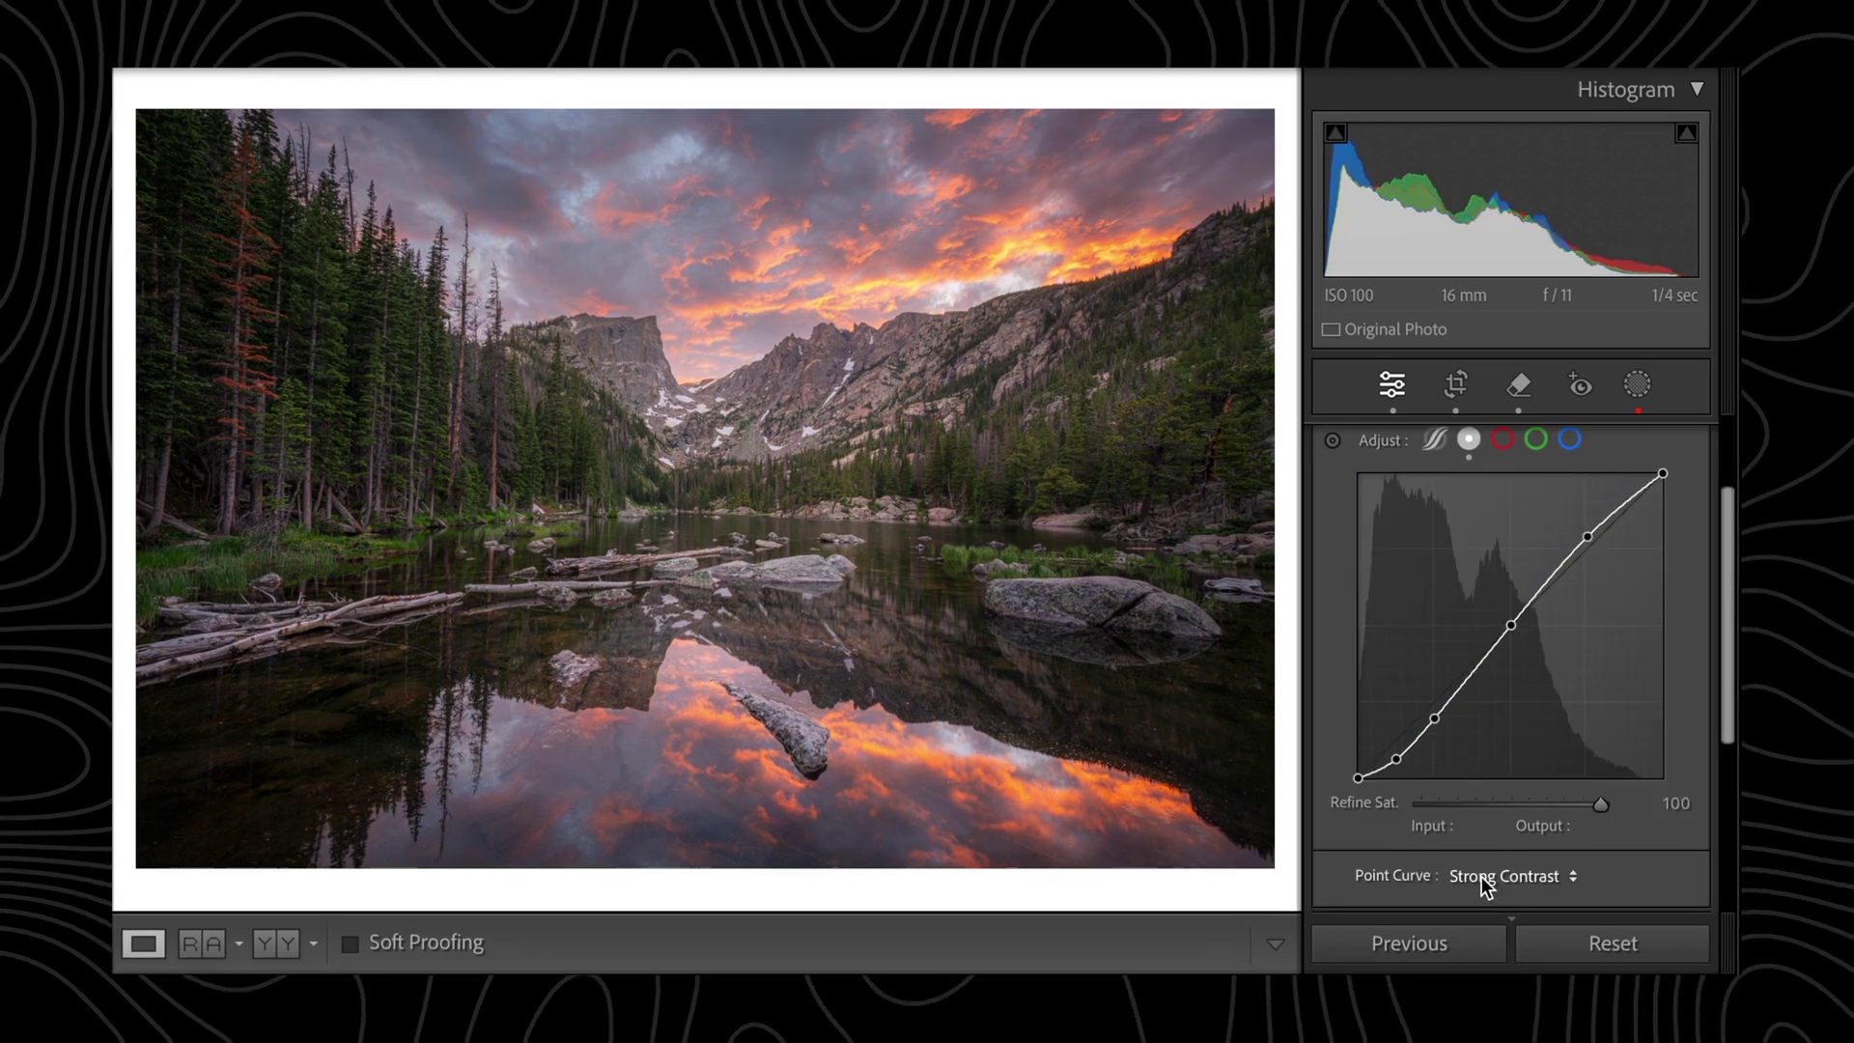
left_click(1481, 877)
left_click(1495, 849)
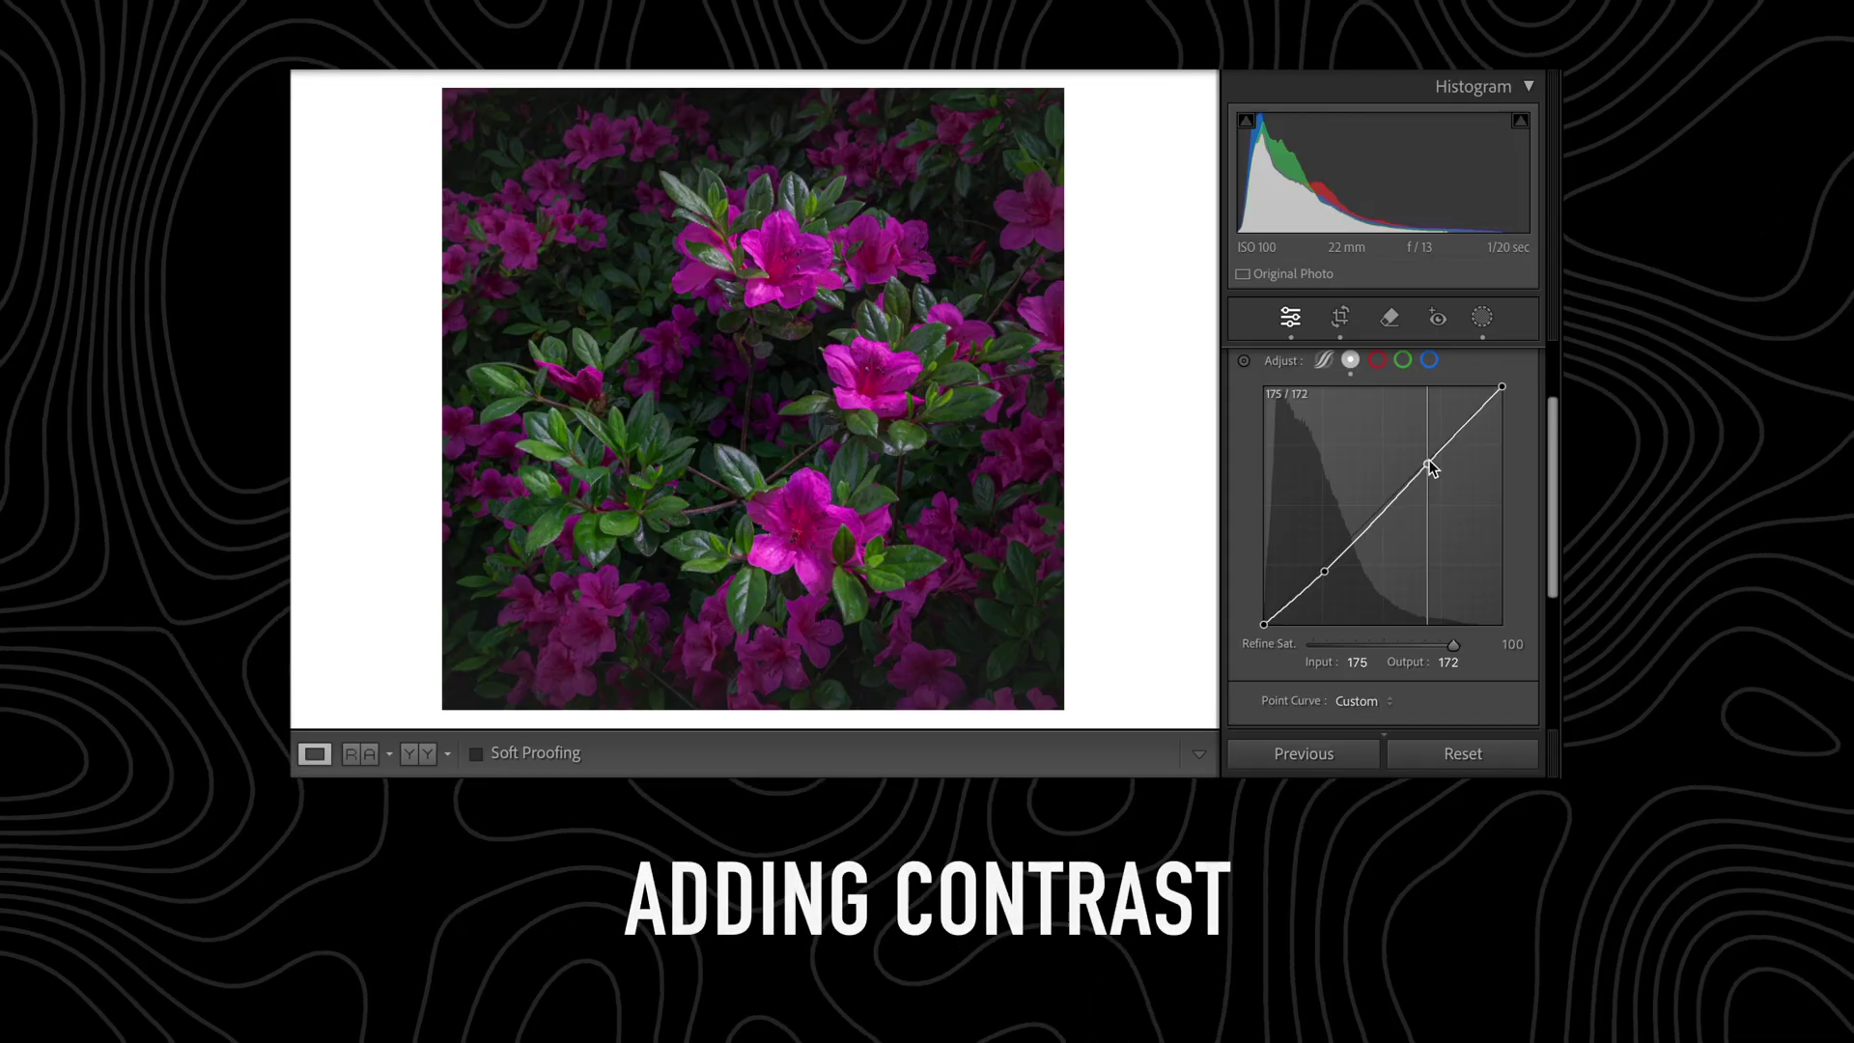
- Raise the azalea's highlight point, lift the black point to 8, and add green midtone and shadow points
left_click_drag(1430, 468, 1433, 451)
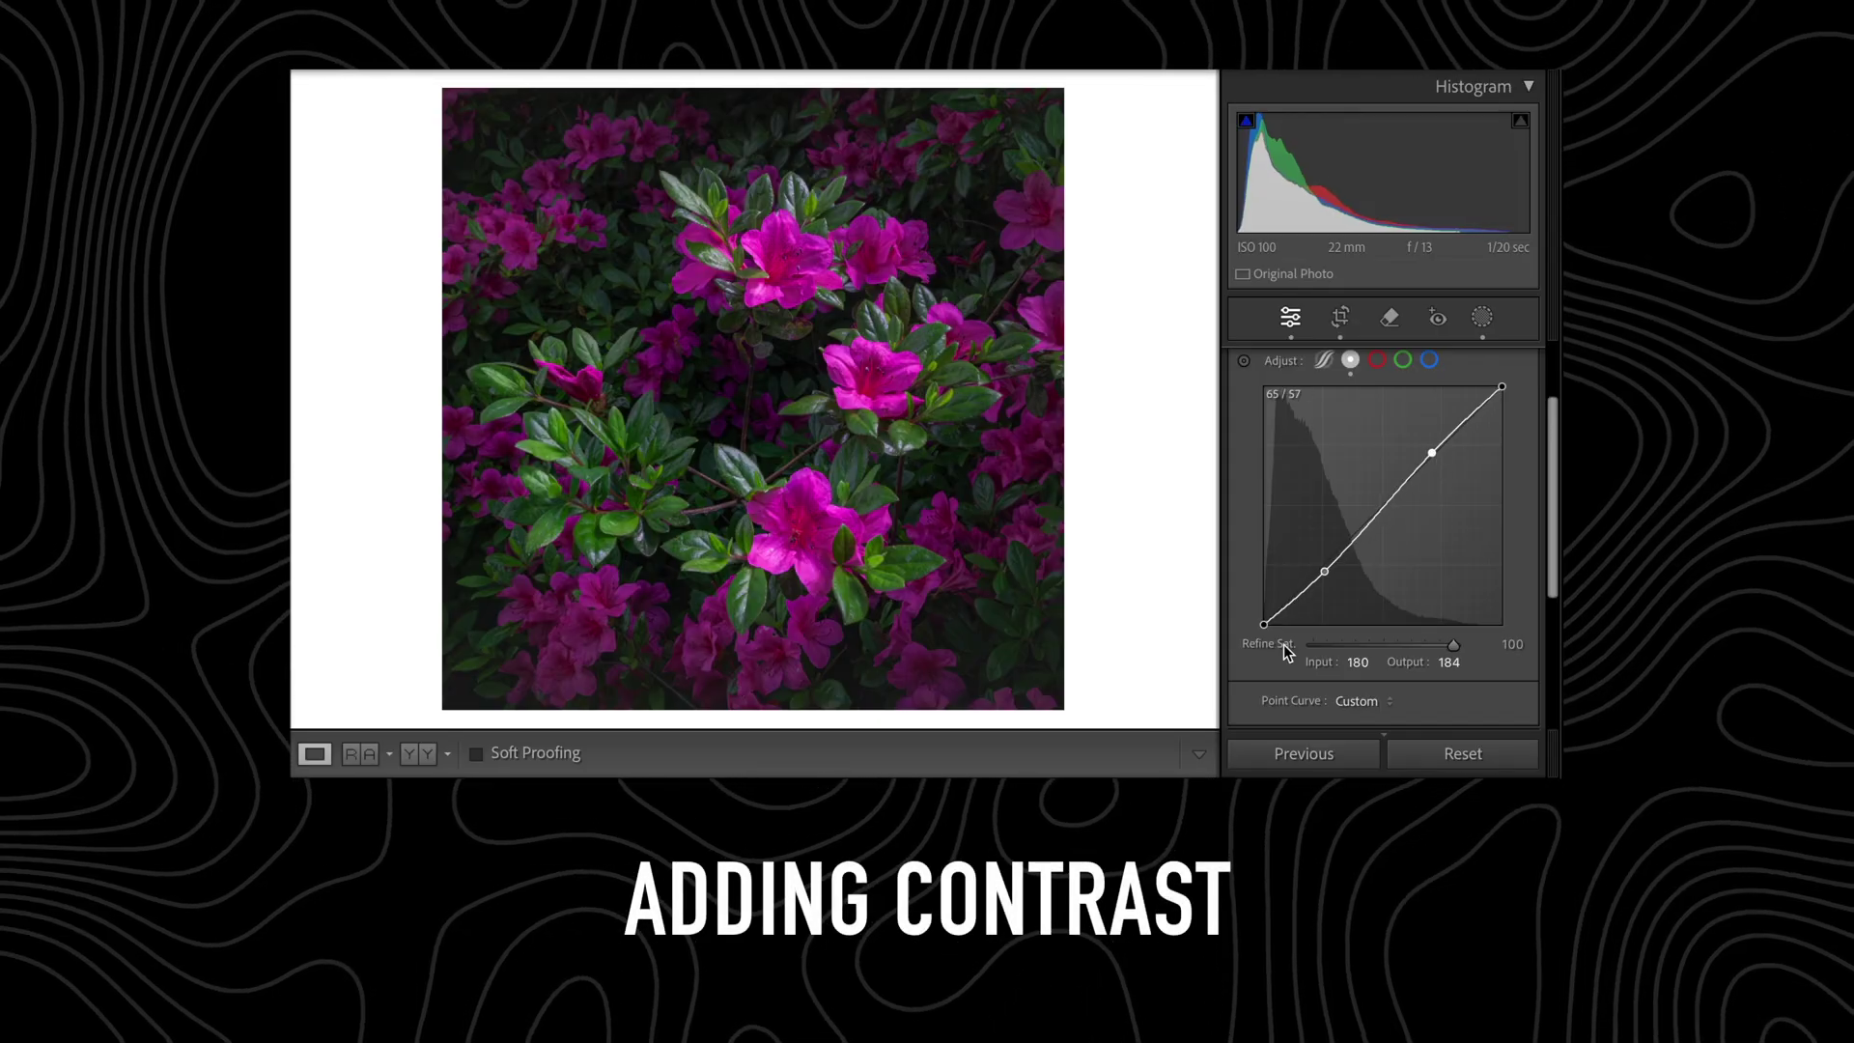
left_click_drag(1263, 625, 1260, 621)
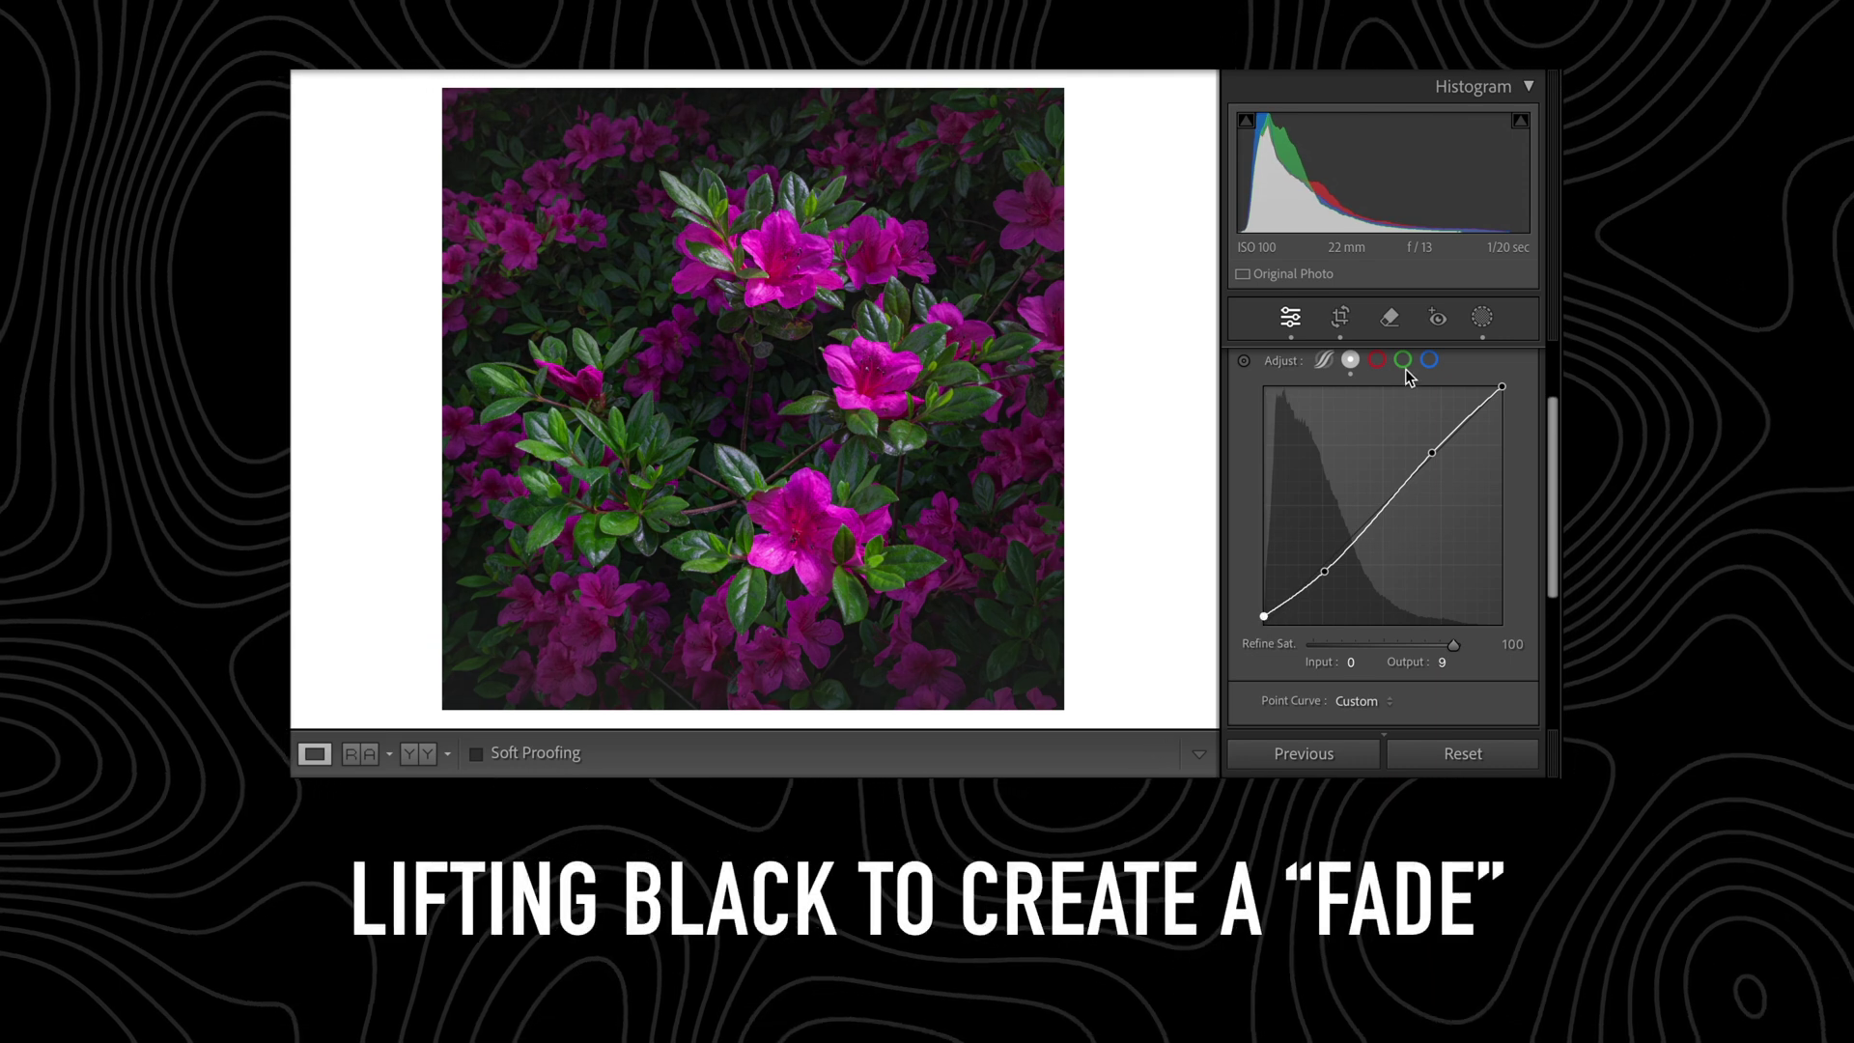
left_click(1405, 364)
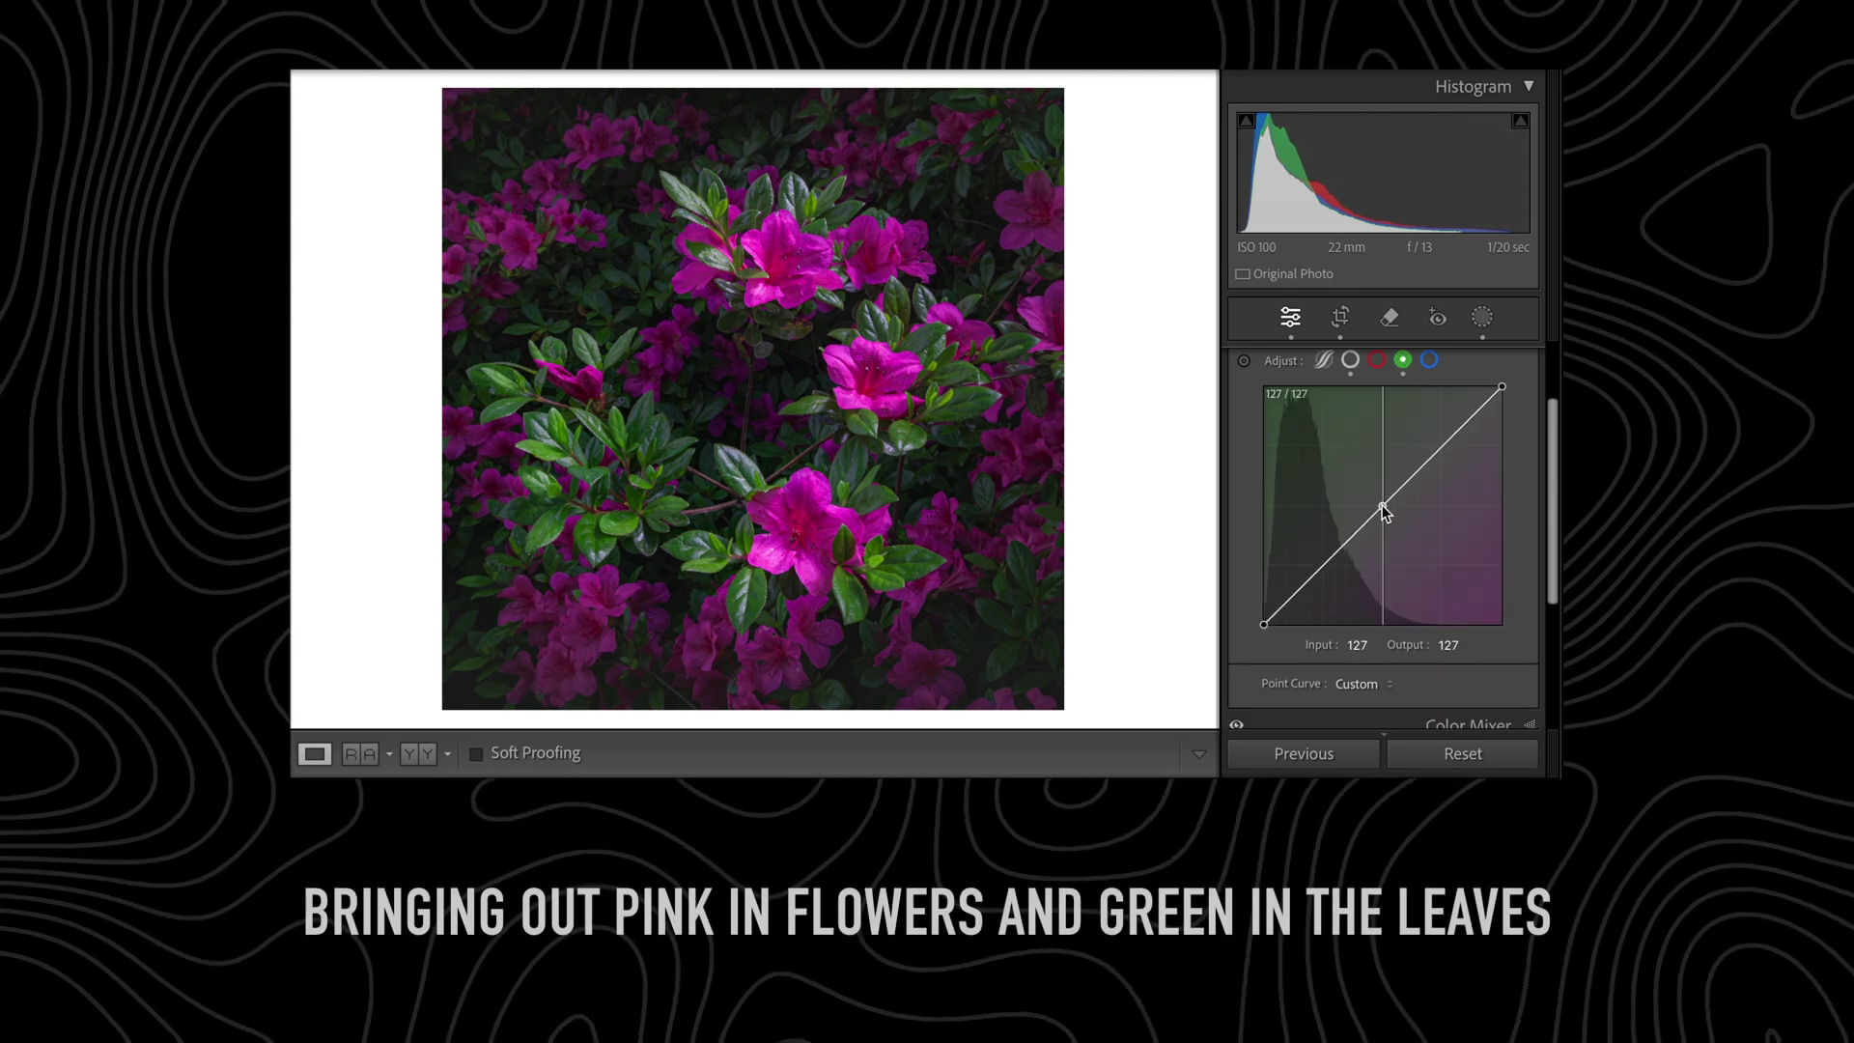
left_click(1380, 503)
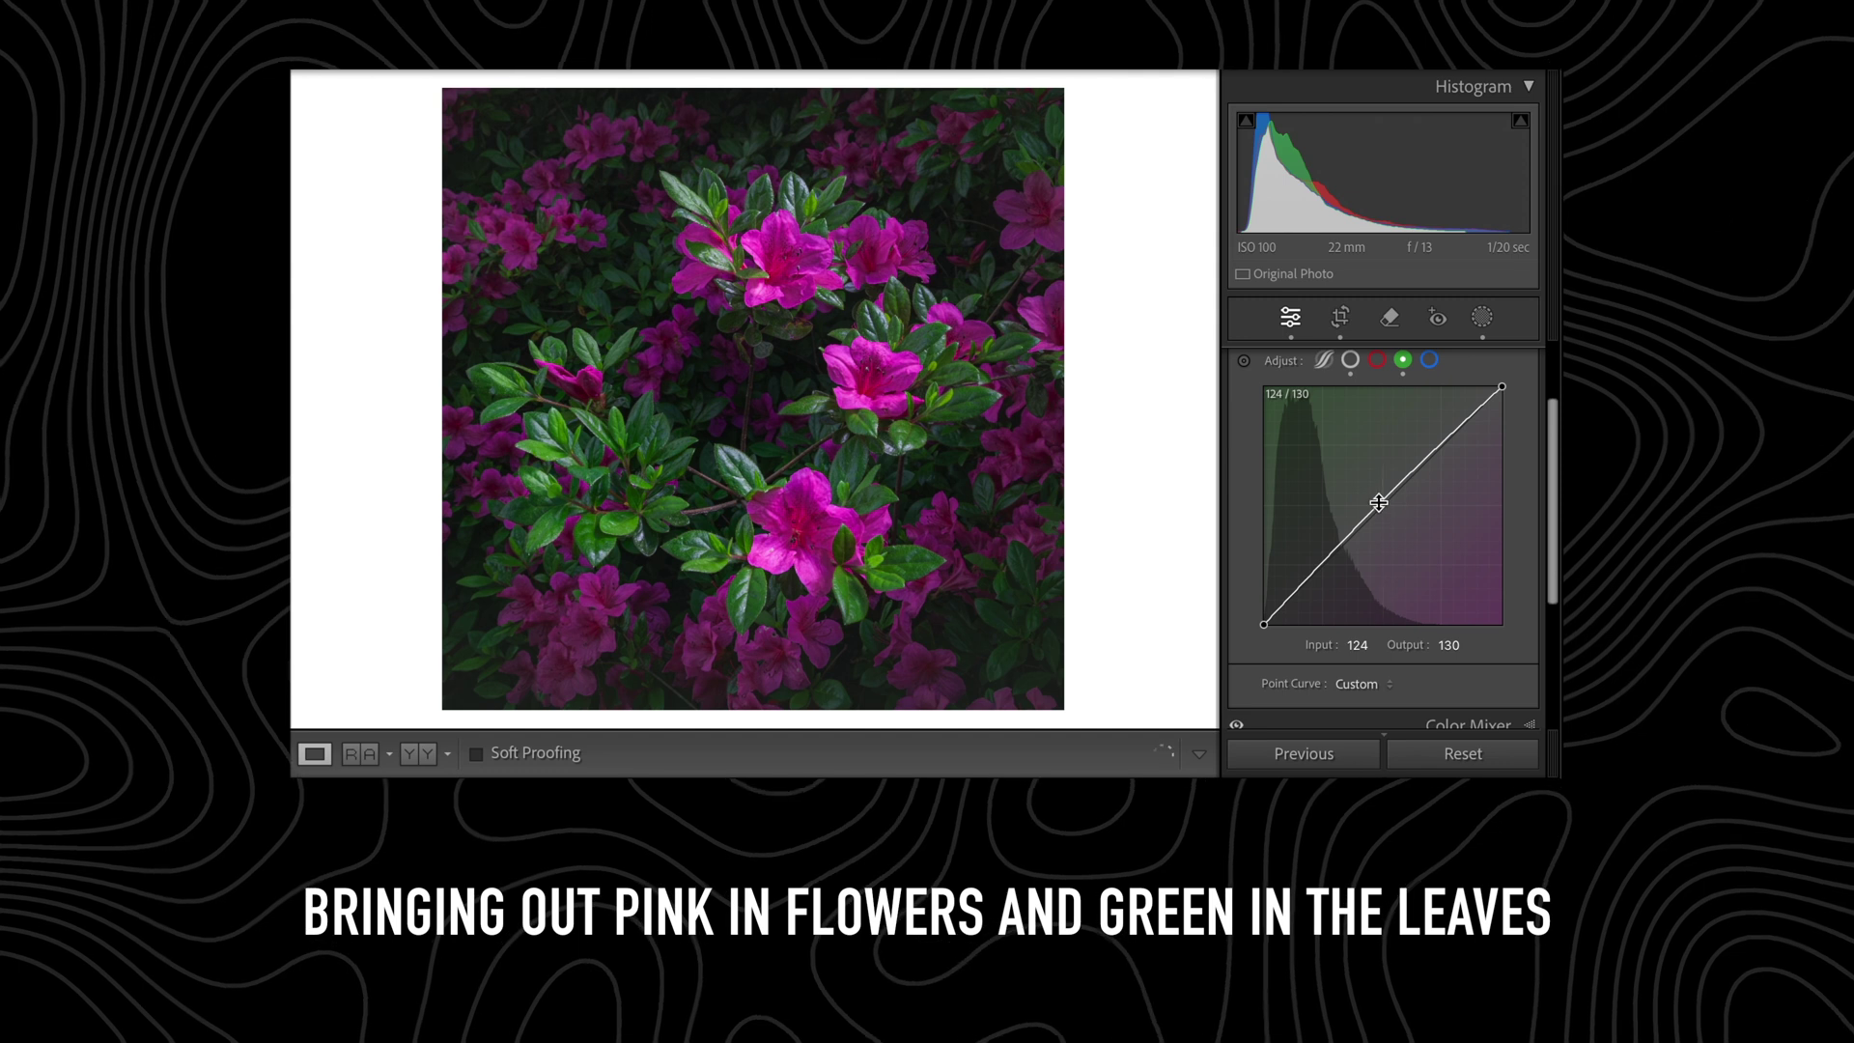
left_click_drag(1325, 562, 1330, 564)
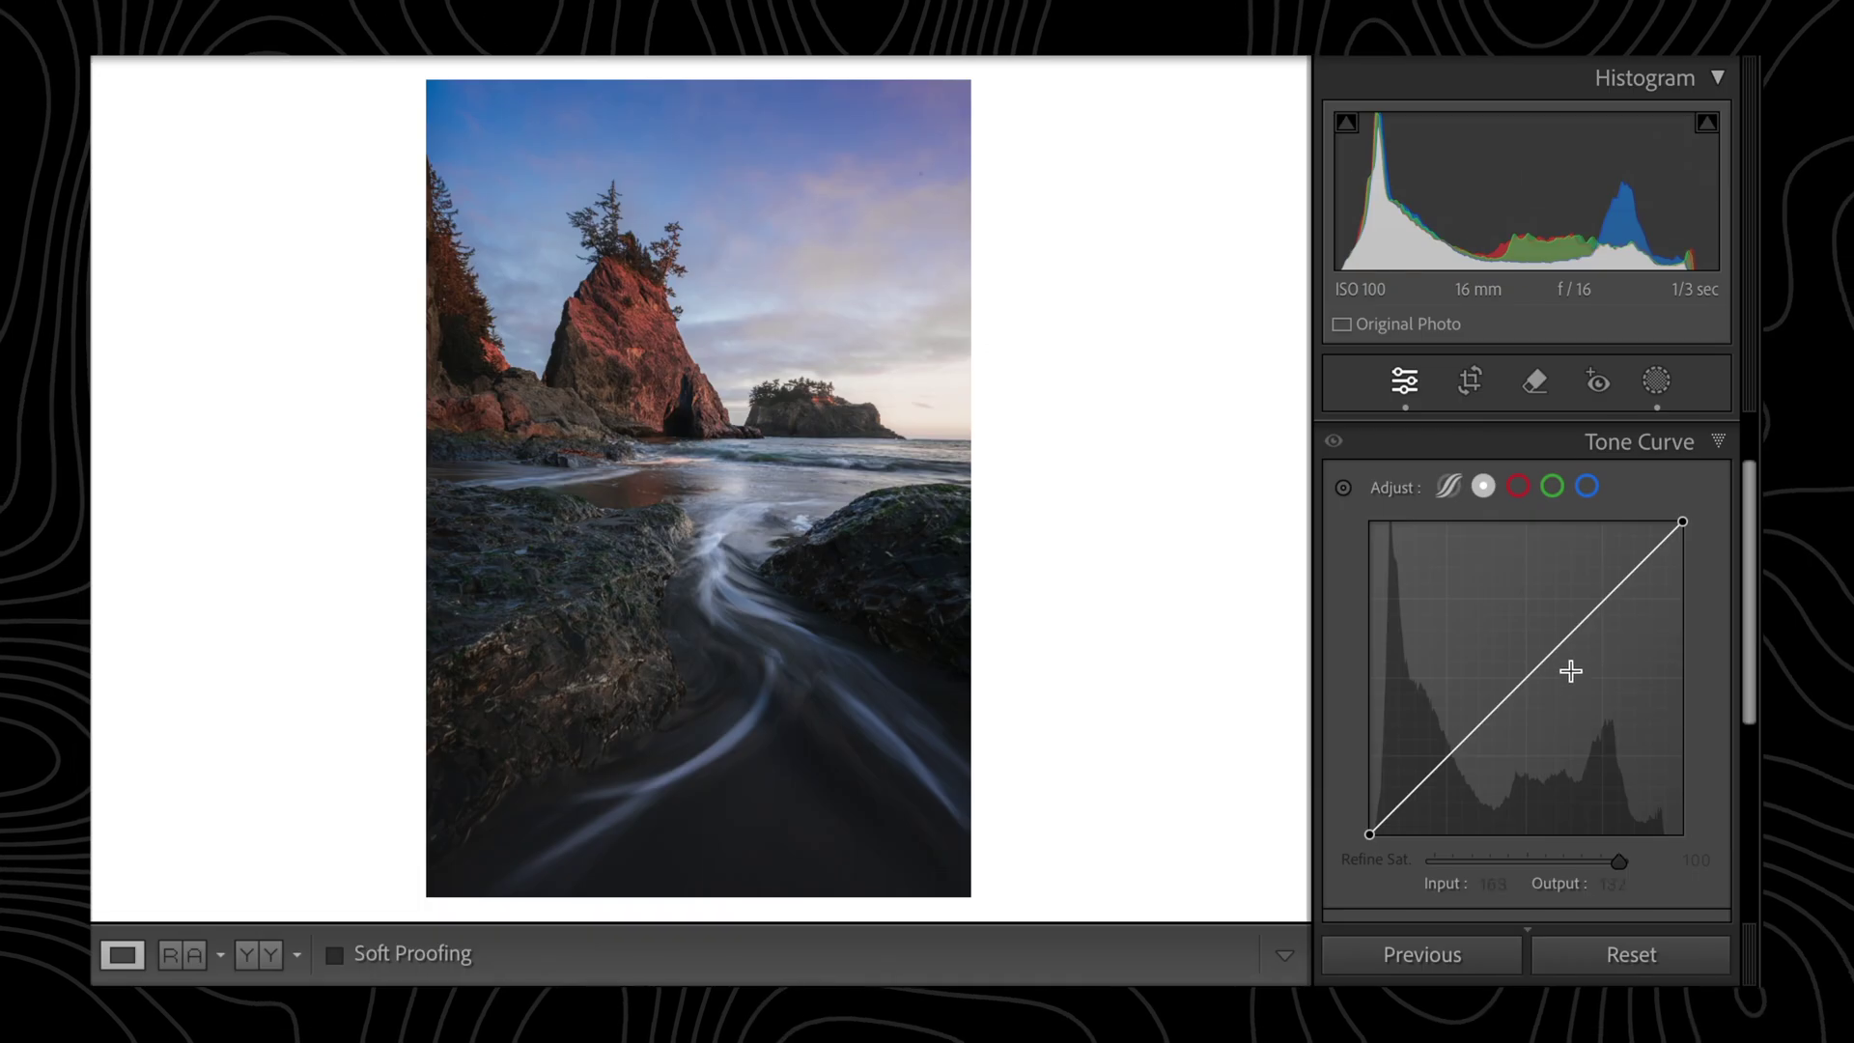
- Lift the RGB curve's highlights slightly and pull the green curve's midpoint down a little
left_click_drag(1606, 602, 1606, 590)
left_click(1552, 486)
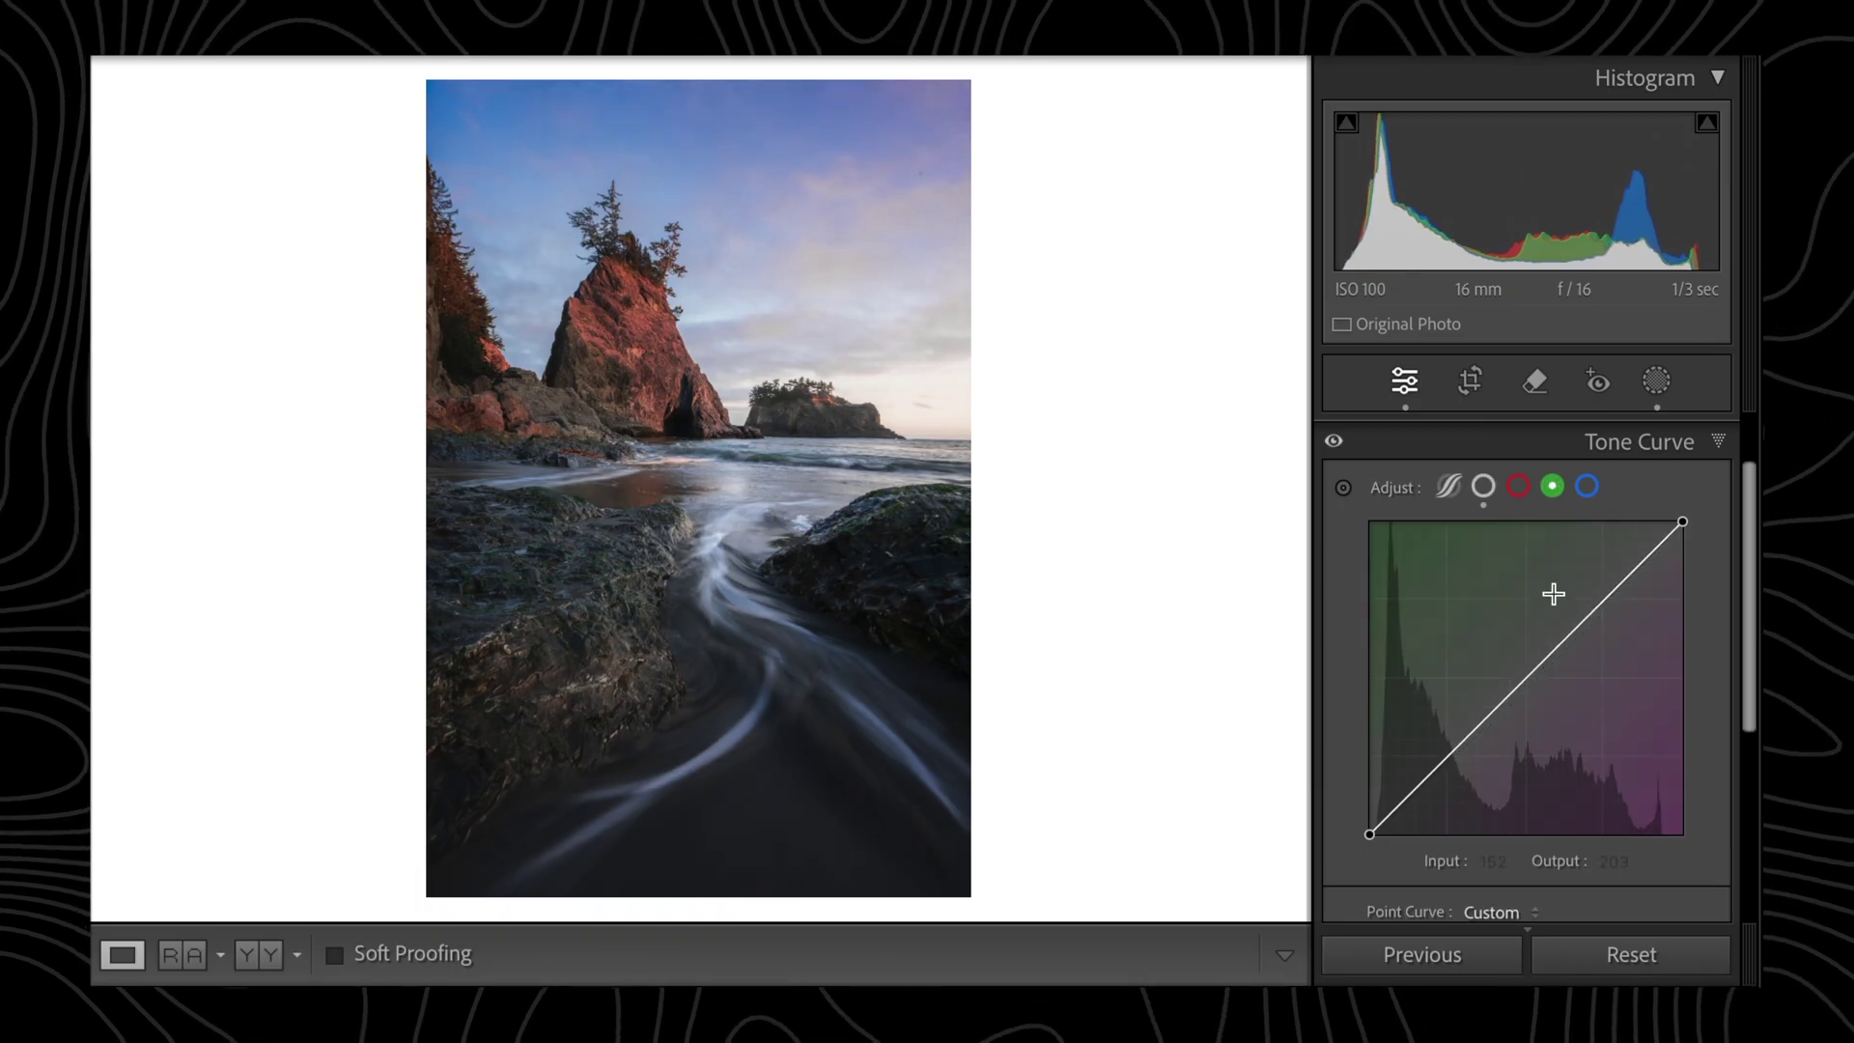
left_click_drag(1527, 676, 1528, 679)
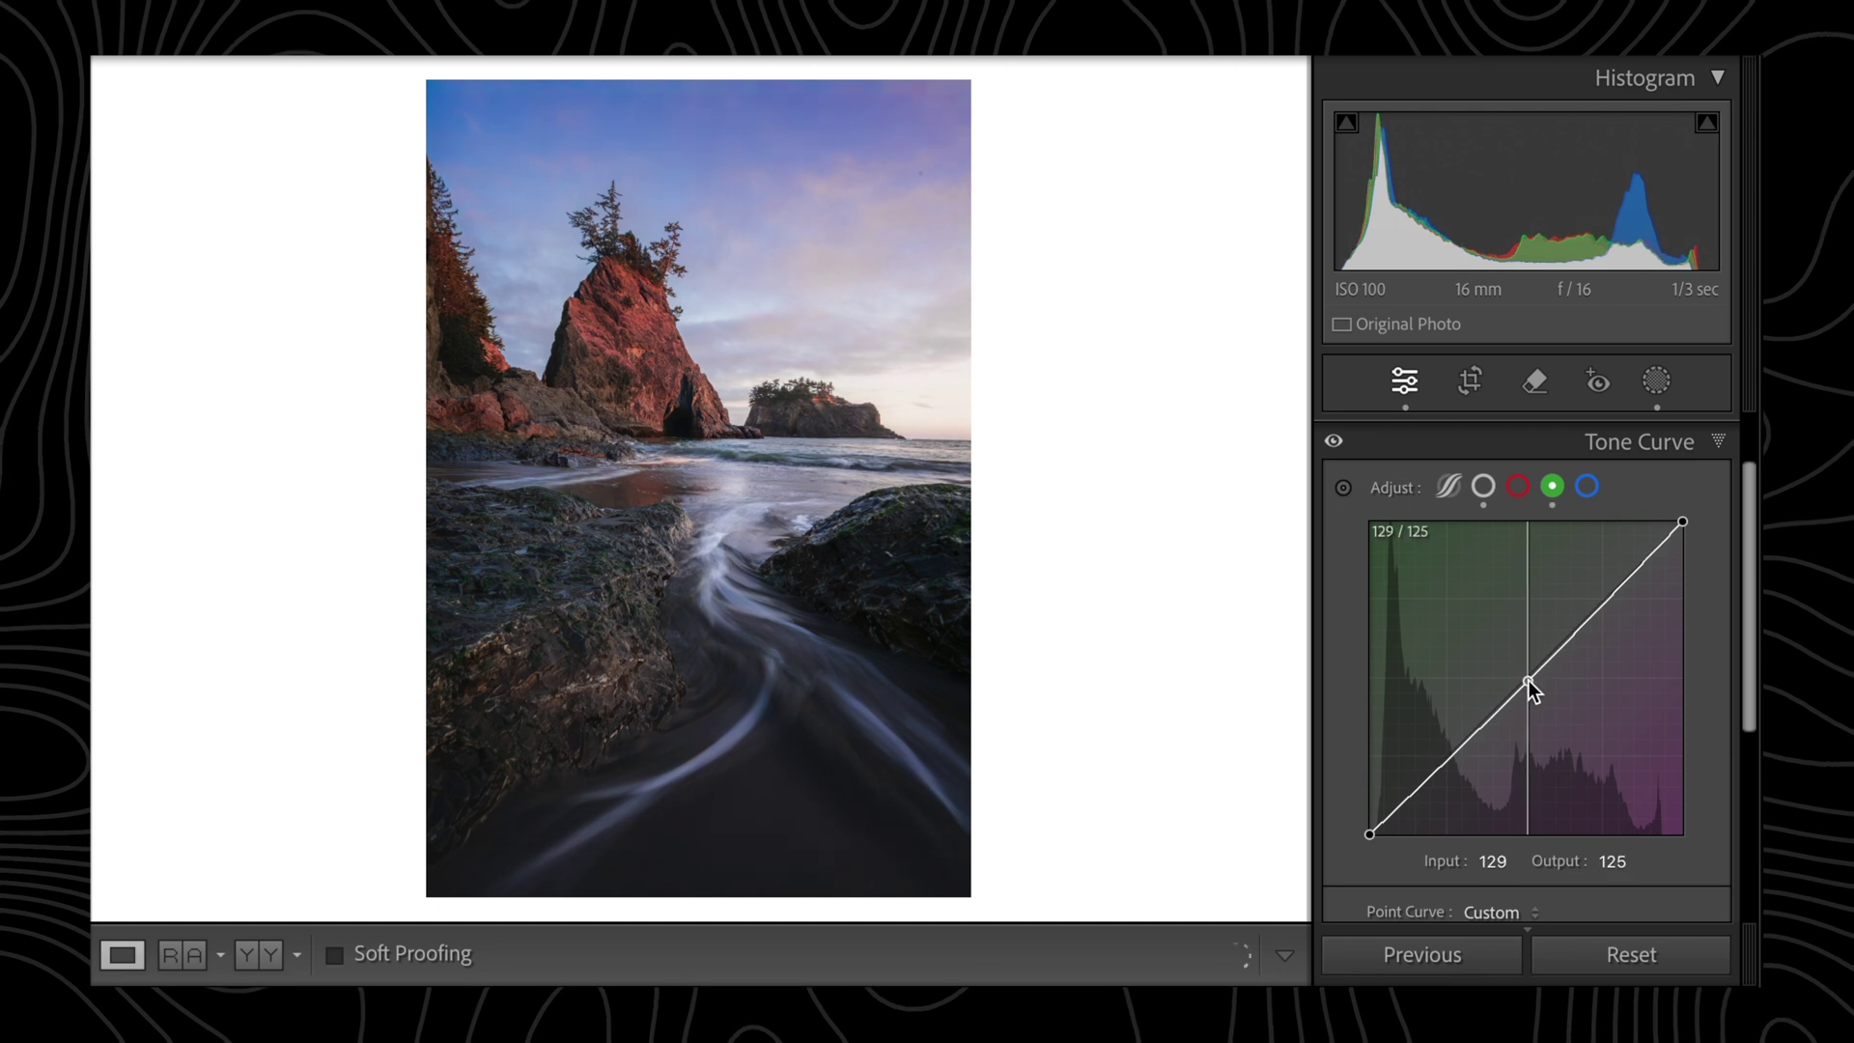
- Add blue curve points in the upper tones and shadows, lift the shadows, and compare with the curve off
left_click(1586, 486)
left_click(1602, 603)
left_click_drag(1450, 757, 1451, 746)
left_click(1335, 442)
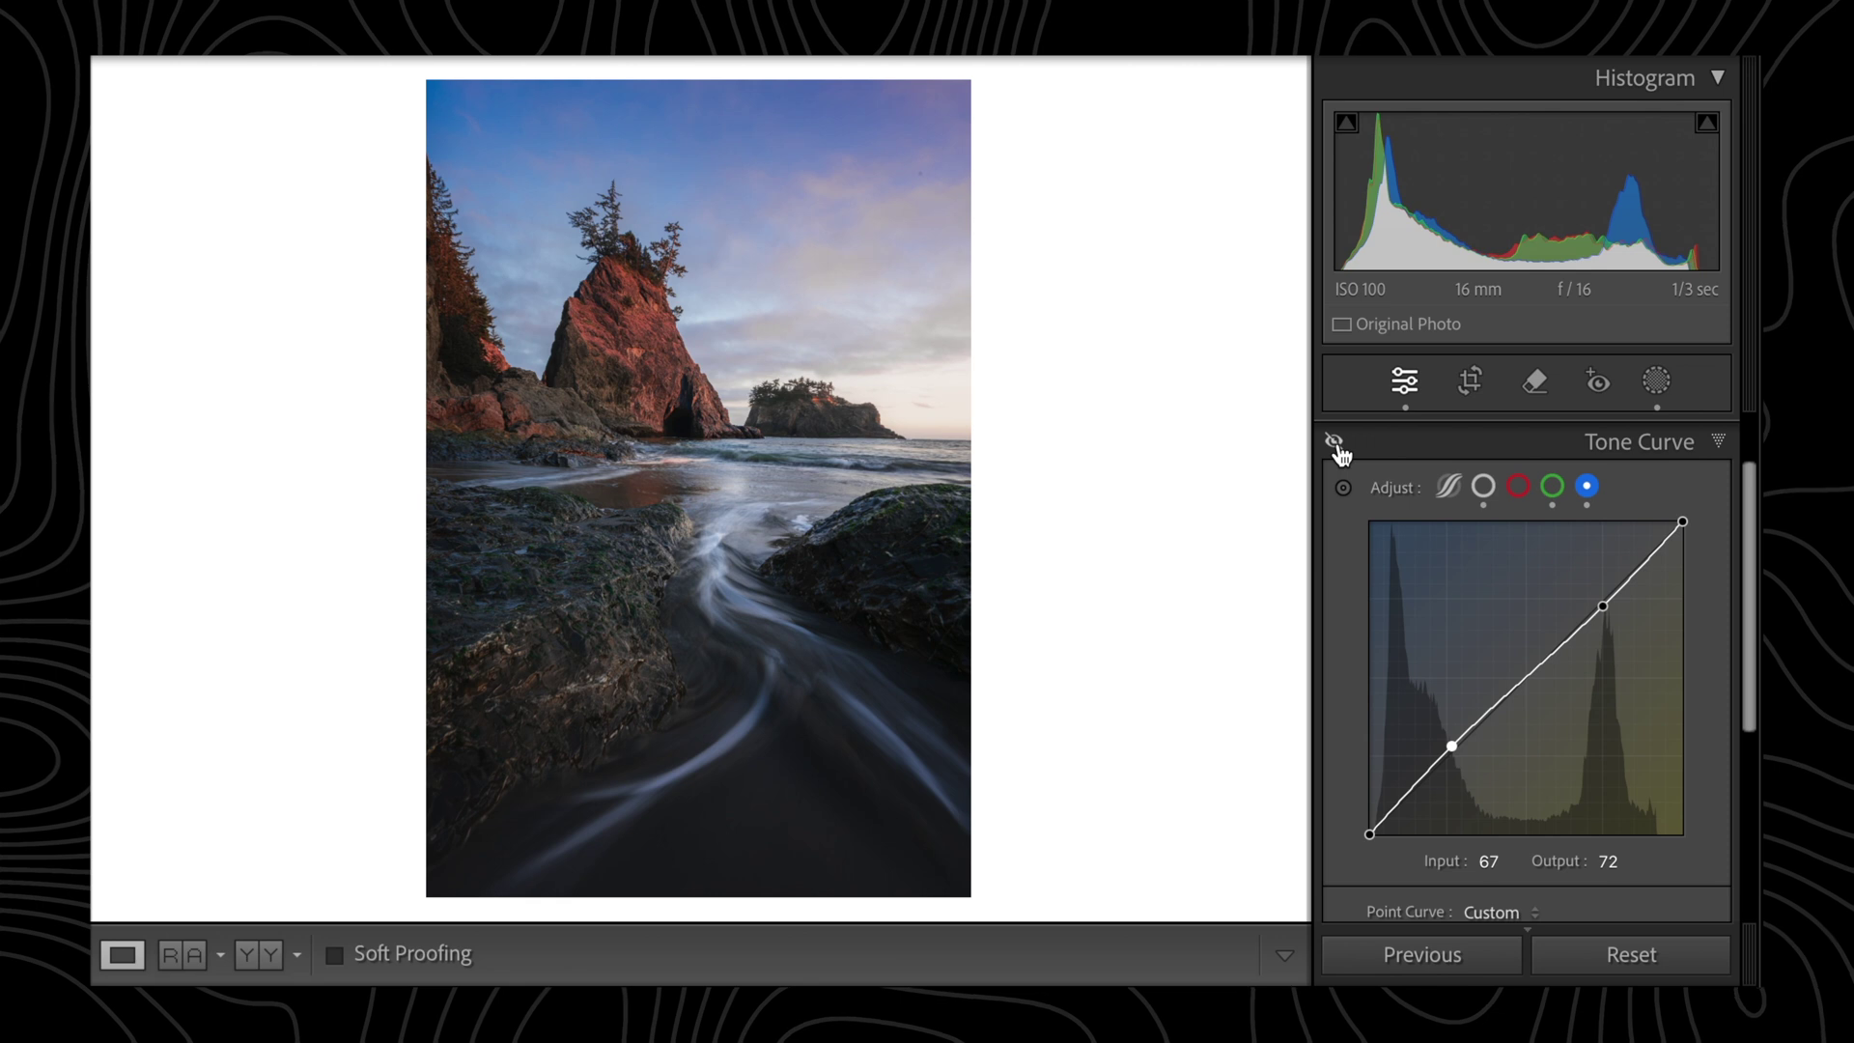